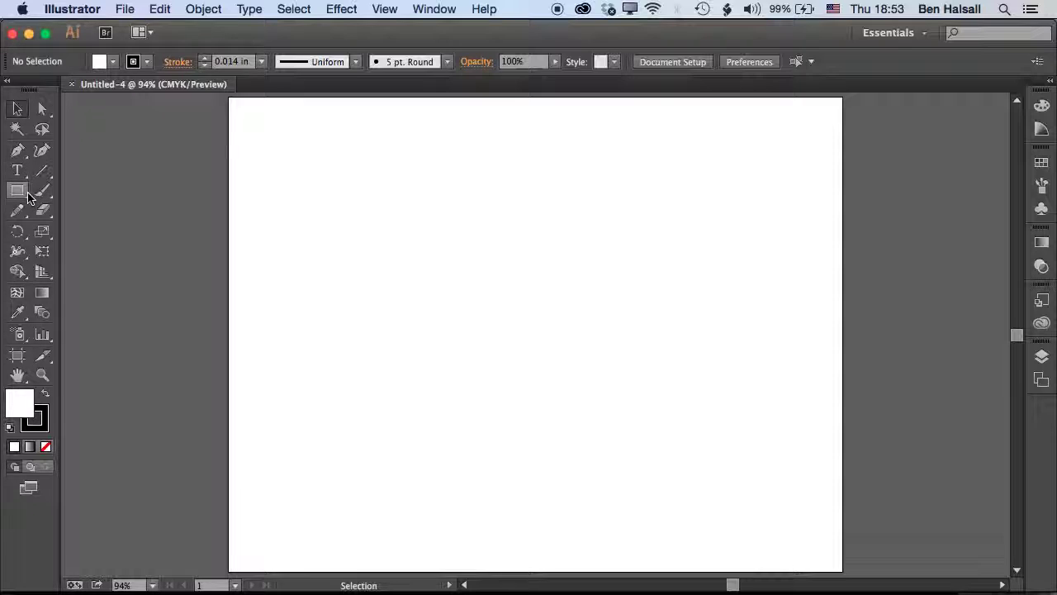
Draw a circle in the middle of the page with the Ellipse tool and fill it crimson red
drag(23, 195, 92, 235)
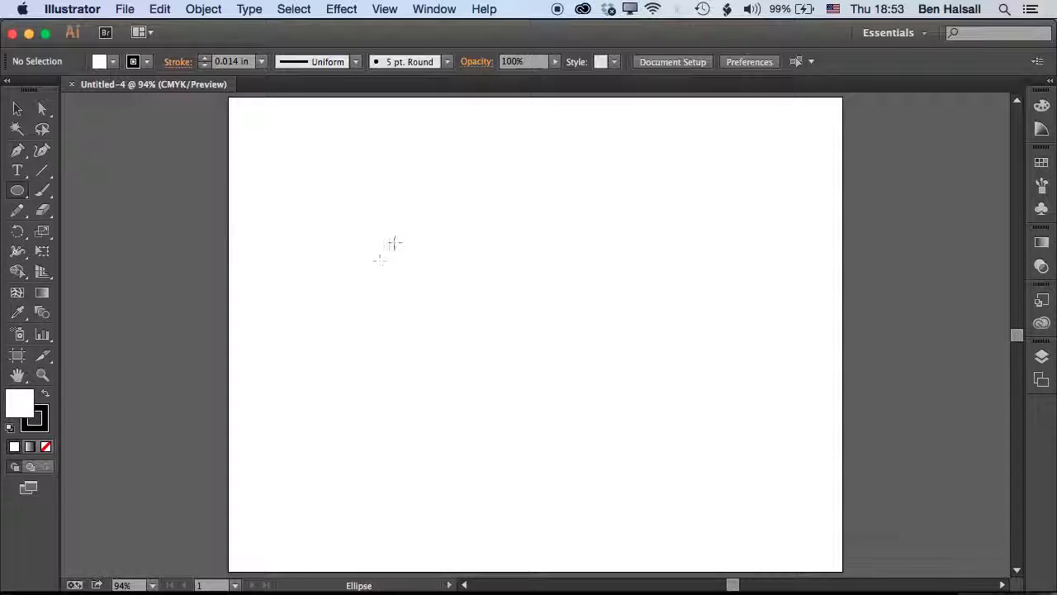
drag(413, 213, 642, 456)
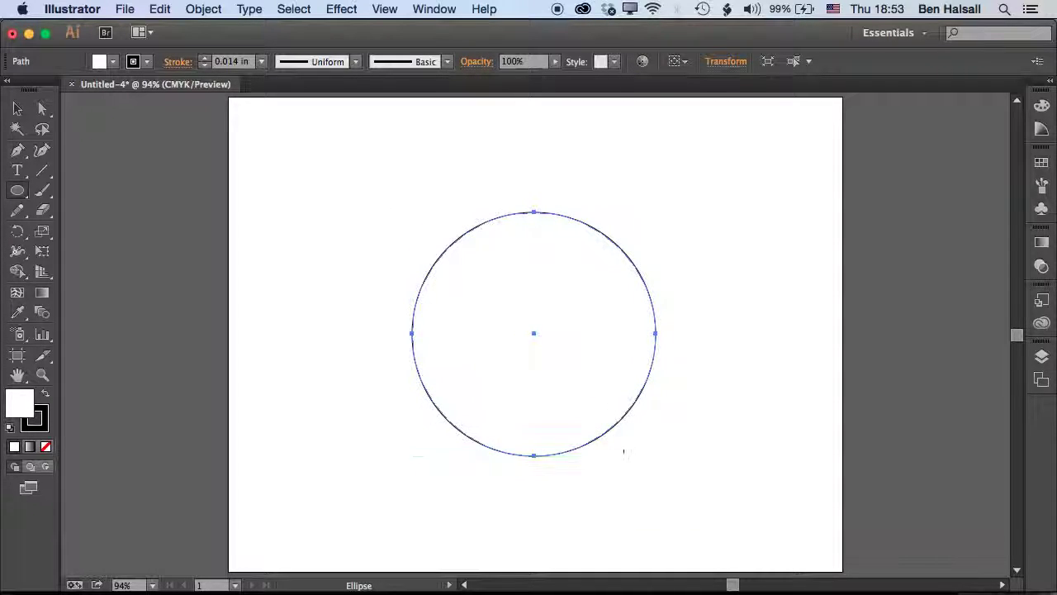
click(1040, 164)
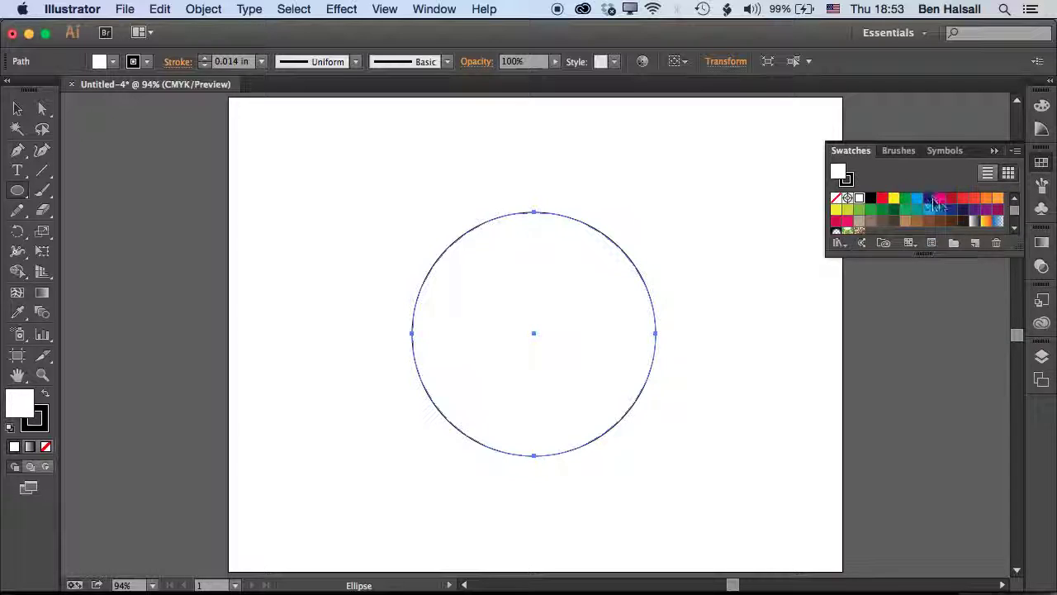
click(952, 199)
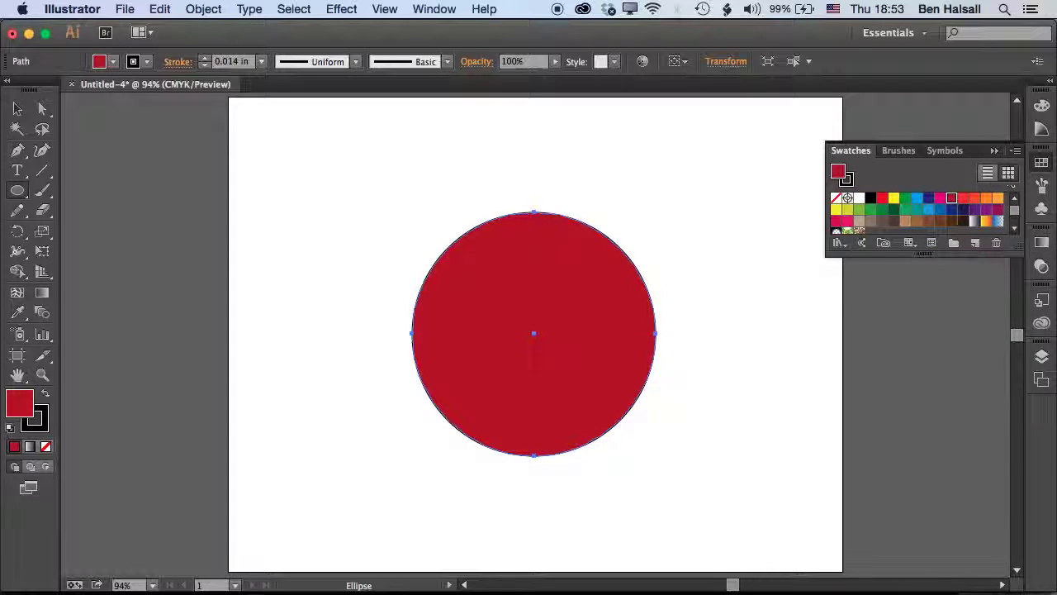
Set the circle's black stroke weight to 0.125 in and deselect it
click(421, 9)
scroll(446, 525, down, 1)
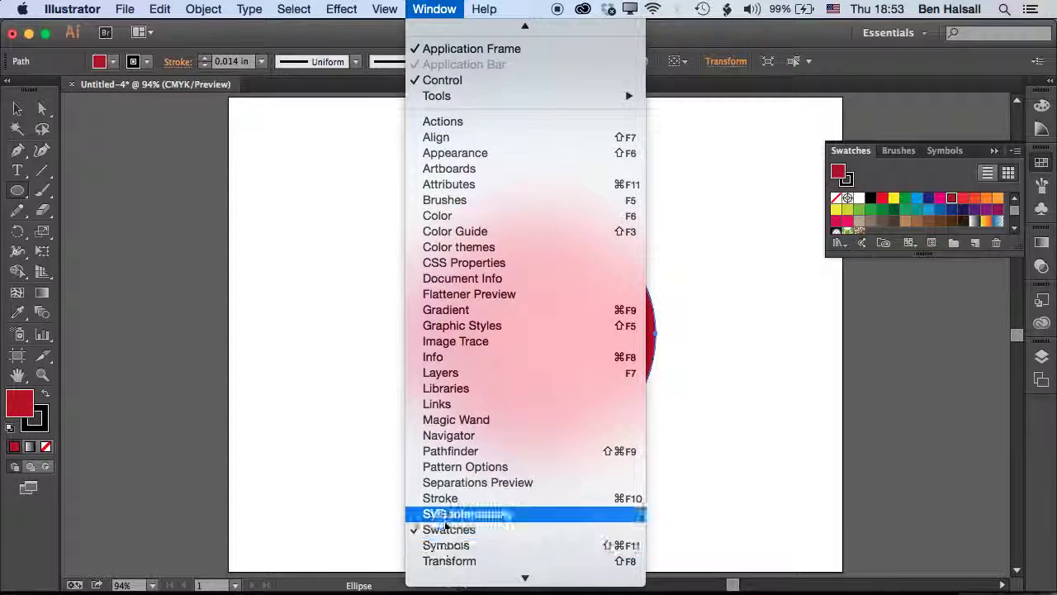
click(446, 498)
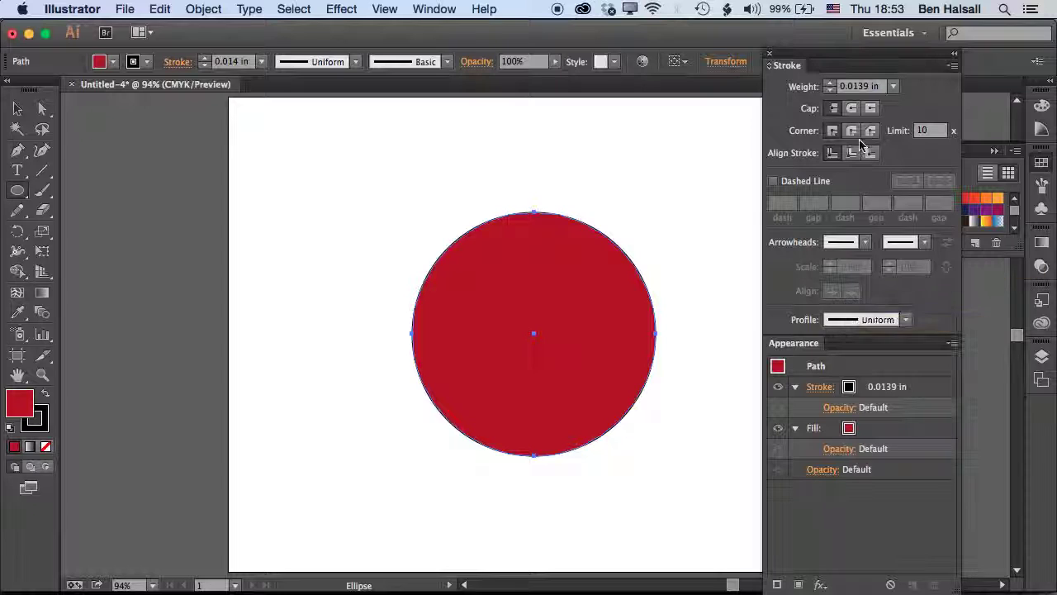
triple_click(860, 85)
text(0.125)
key(Return)
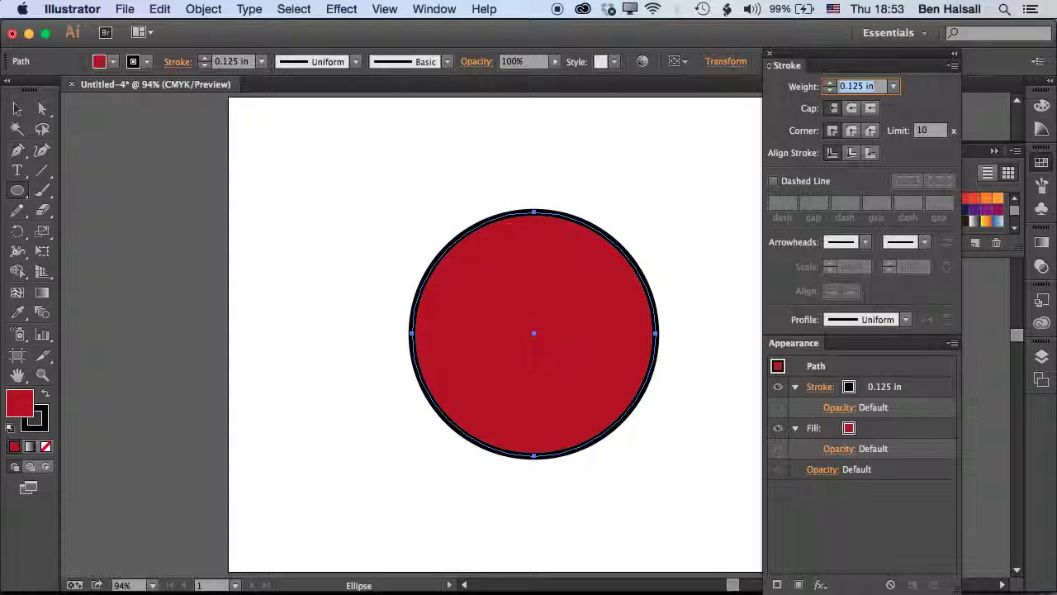
click(18, 109)
click(324, 285)
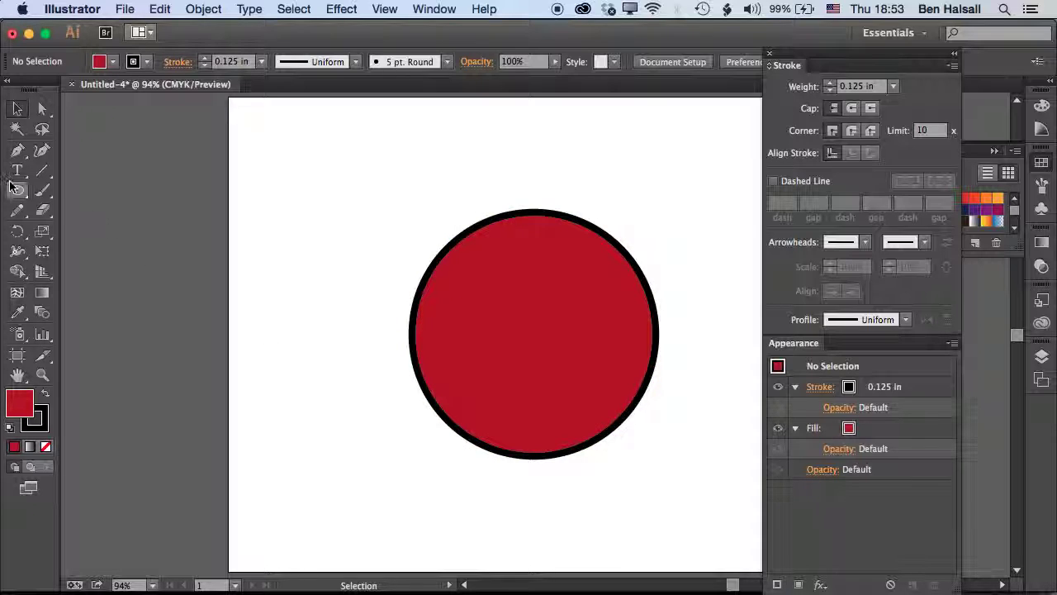
Draw a square inside the circle with the Rectangle tool and nudge it toward the centre
drag(17, 190, 89, 190)
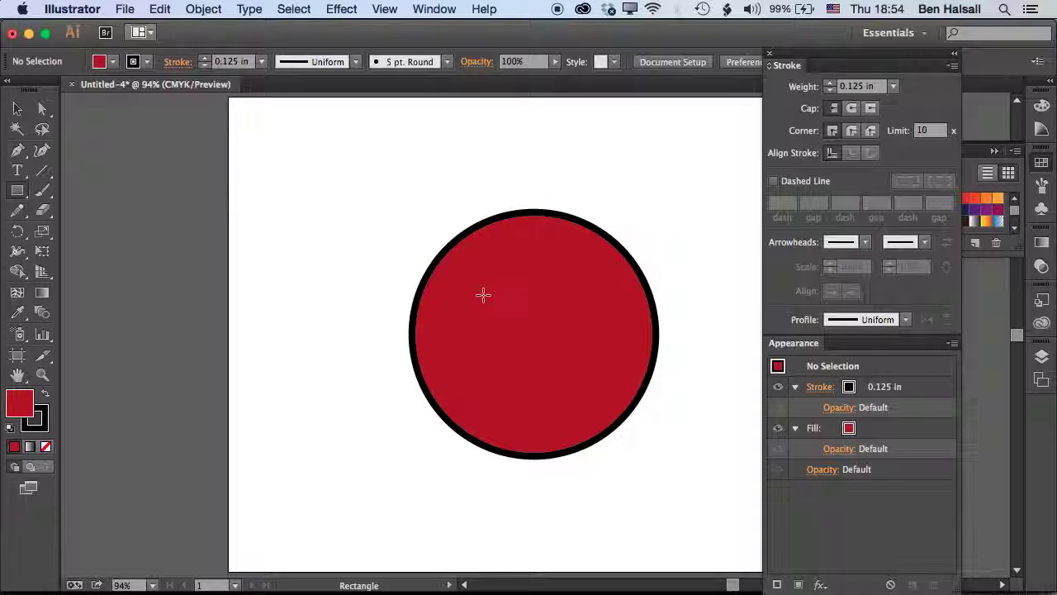
drag(485, 295, 571, 362)
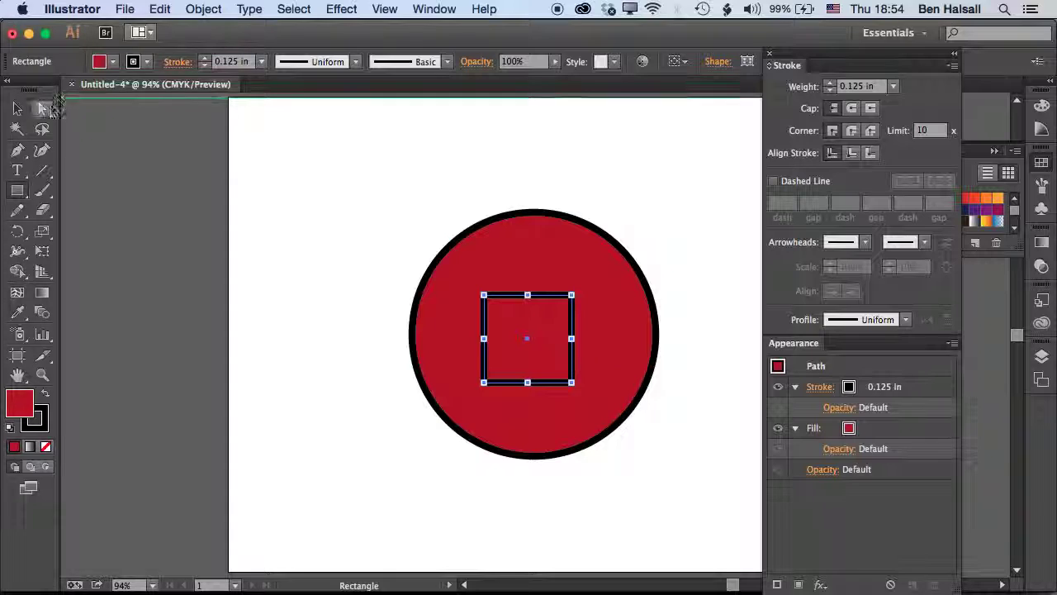
click(17, 108)
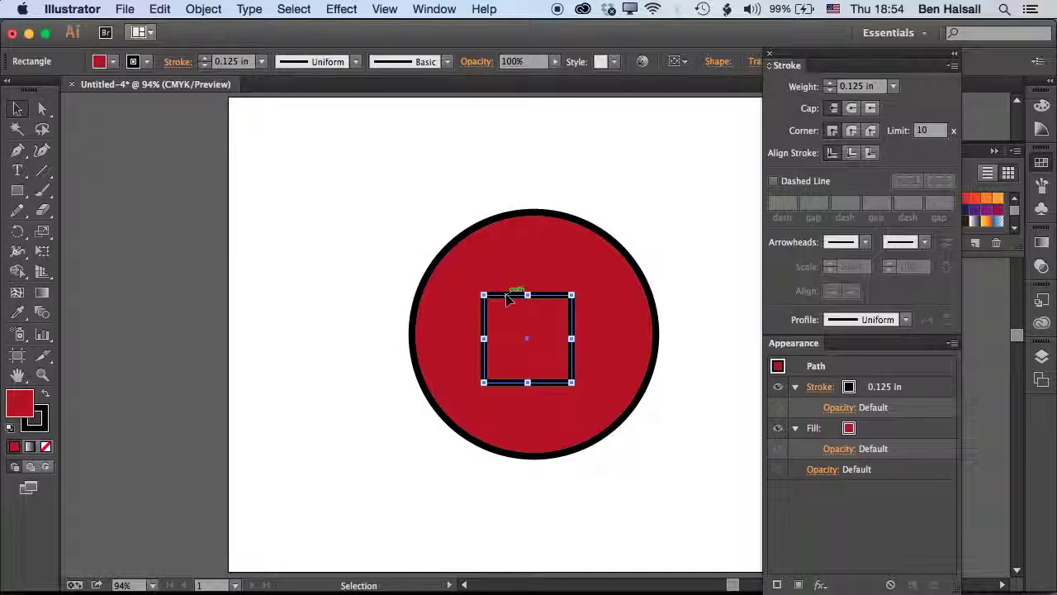
mouse_move(508, 297)
mouse_down()
mouse_move(516, 285)
mouse_move(518, 295)
mouse_up()
click(429, 192)
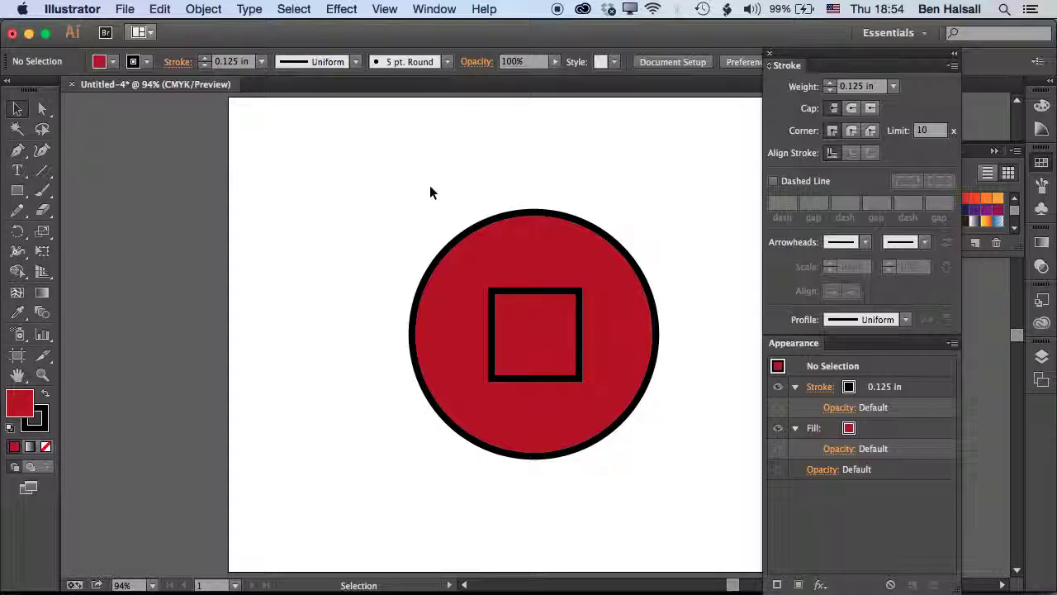
Align the square and circle on both horizontal and vertical centres
drag(395, 187, 694, 488)
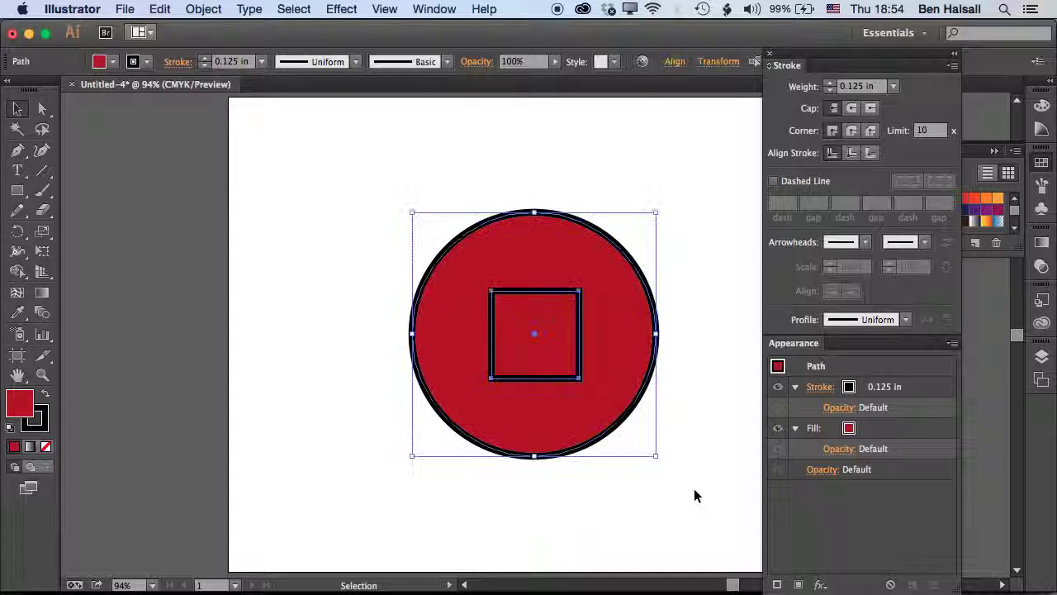
click(673, 62)
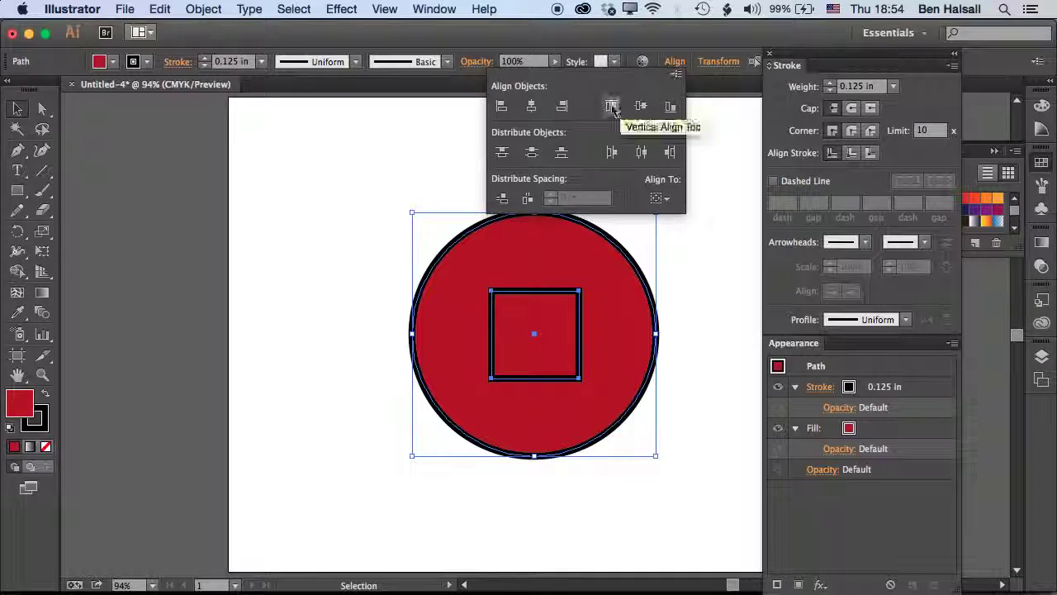
click(532, 106)
click(640, 106)
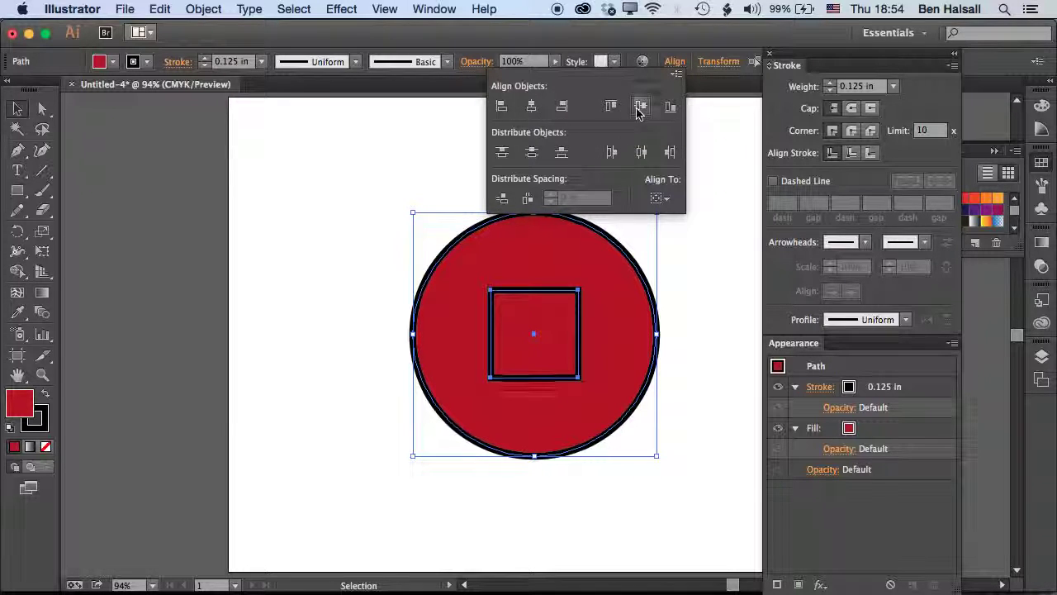
click(367, 176)
Copy the centre square to the clipboard
click(523, 380)
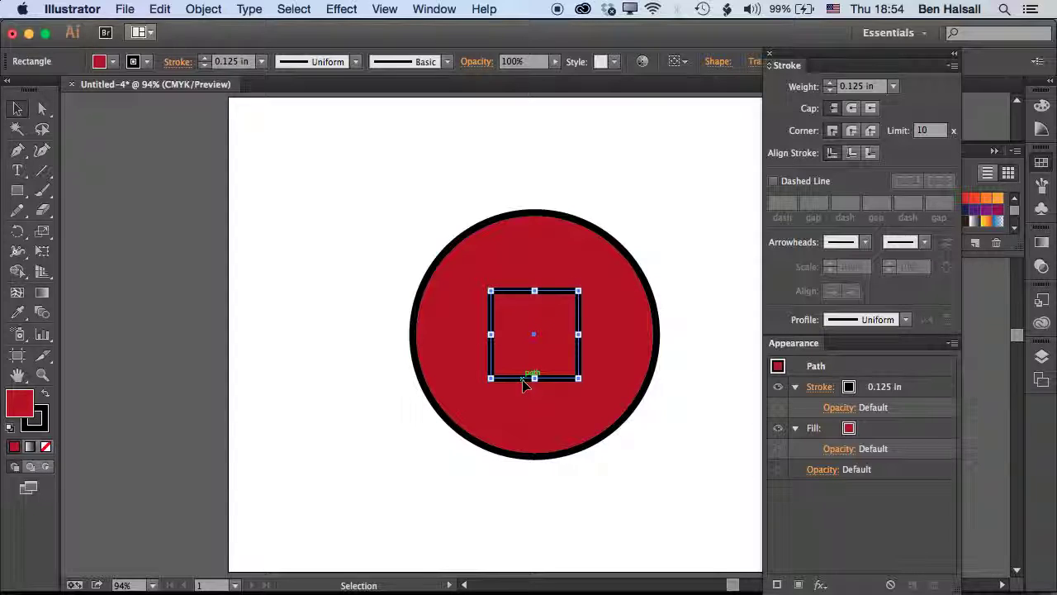
key(a)
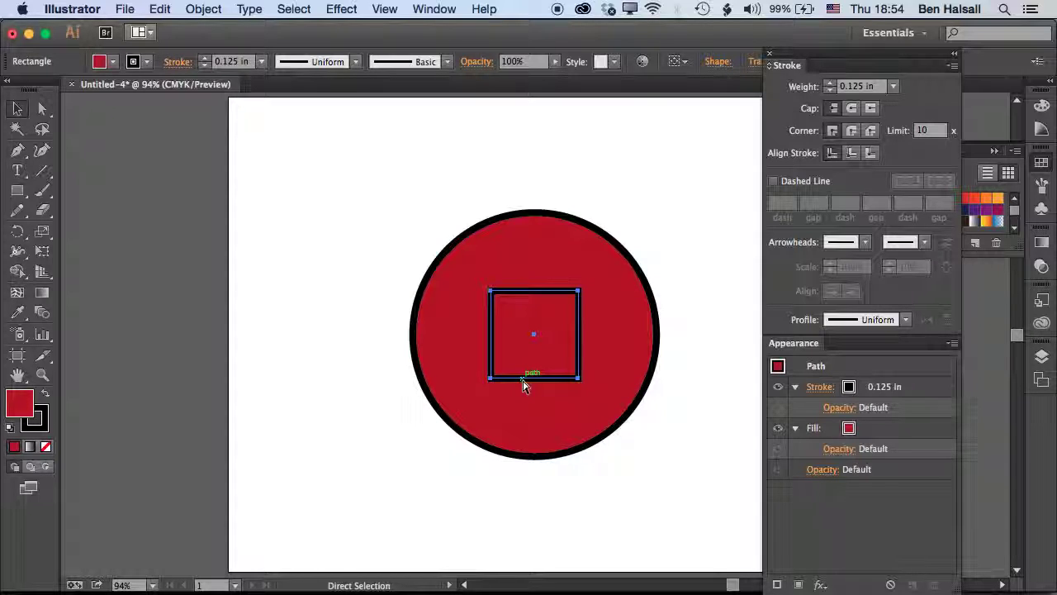
key(v)
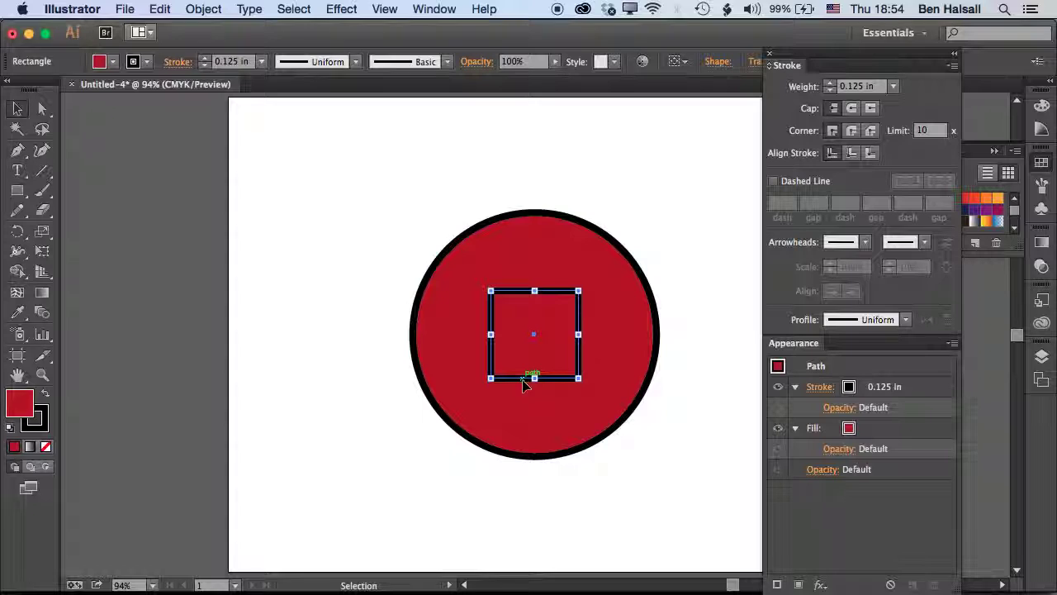
click(162, 9)
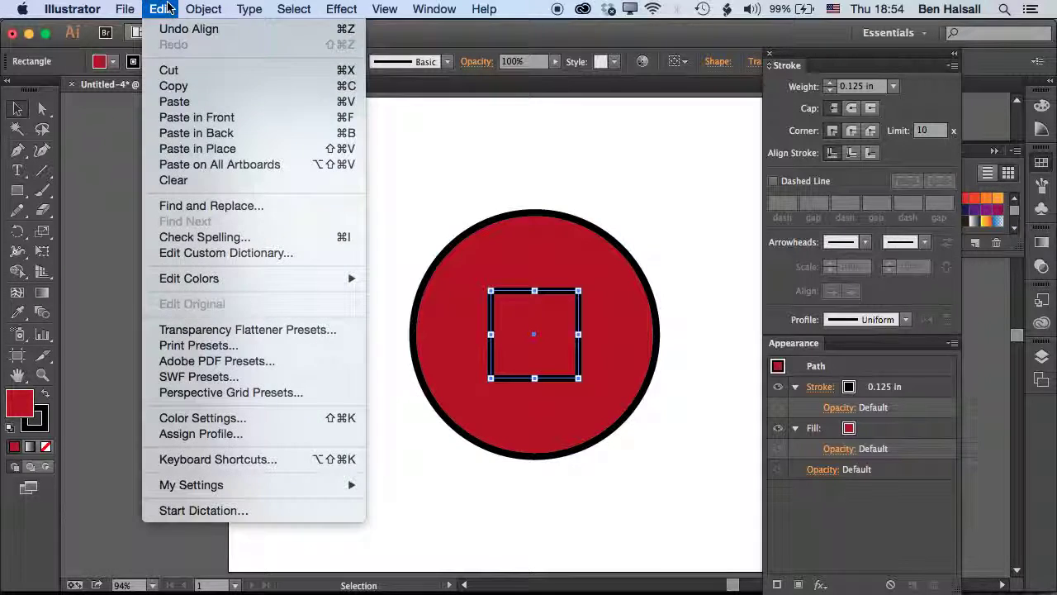
Paste a copy in place over the square and stretch it upward into a tall rectangle
click(178, 149)
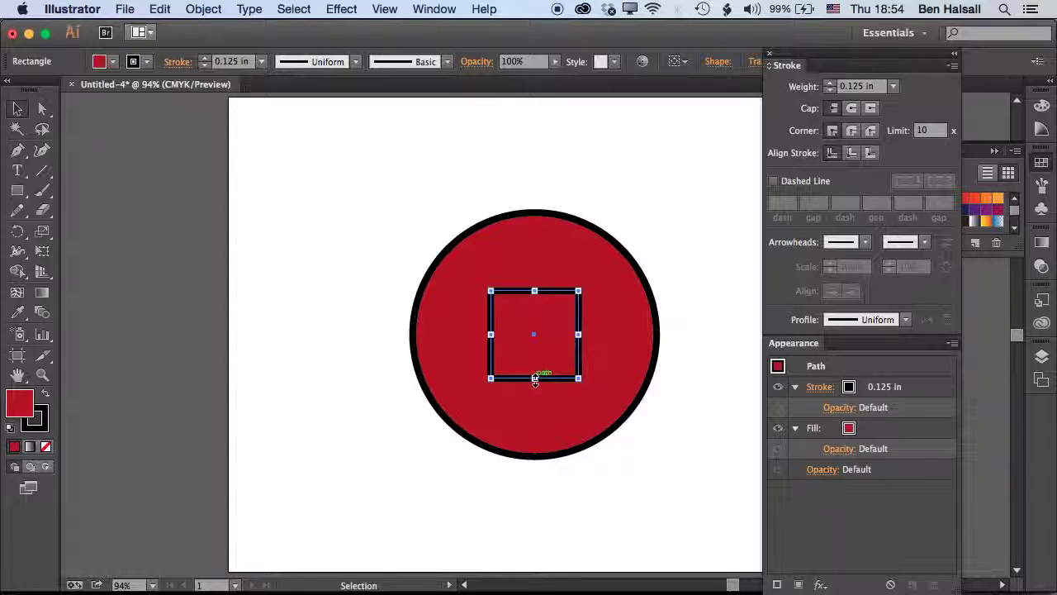
drag(534, 379, 546, 159)
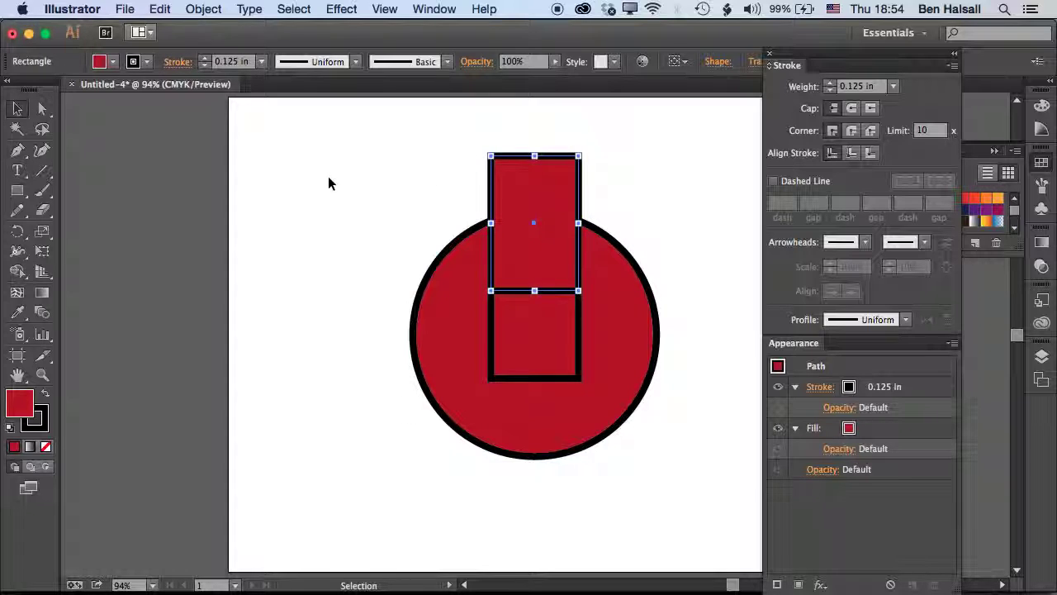
click(328, 179)
Drag the tall rectangle's top corners outward with Direct Selection to form a flaring trapezoid
click(45, 109)
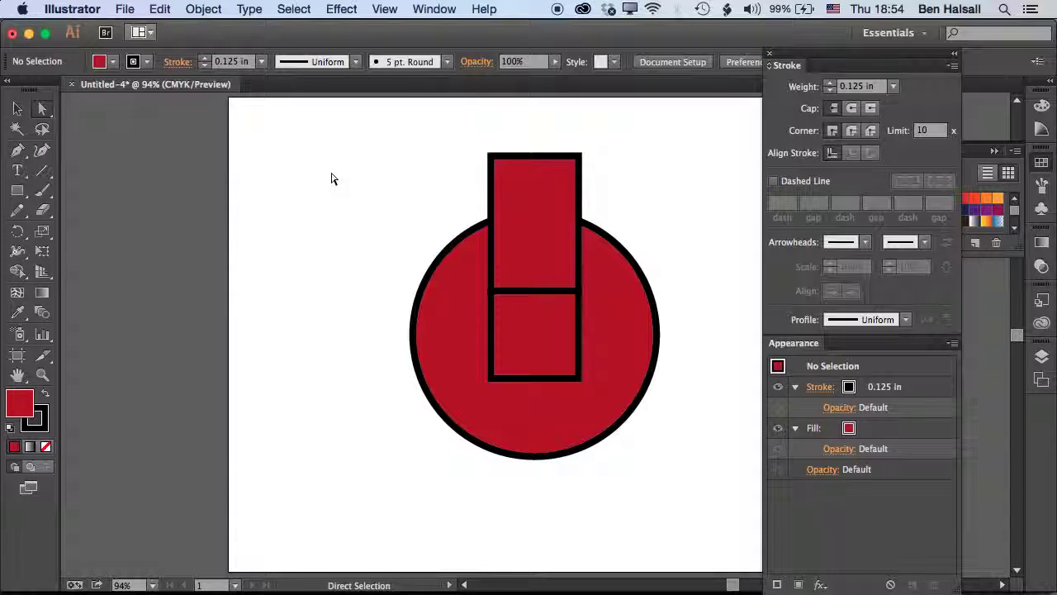
click(578, 157)
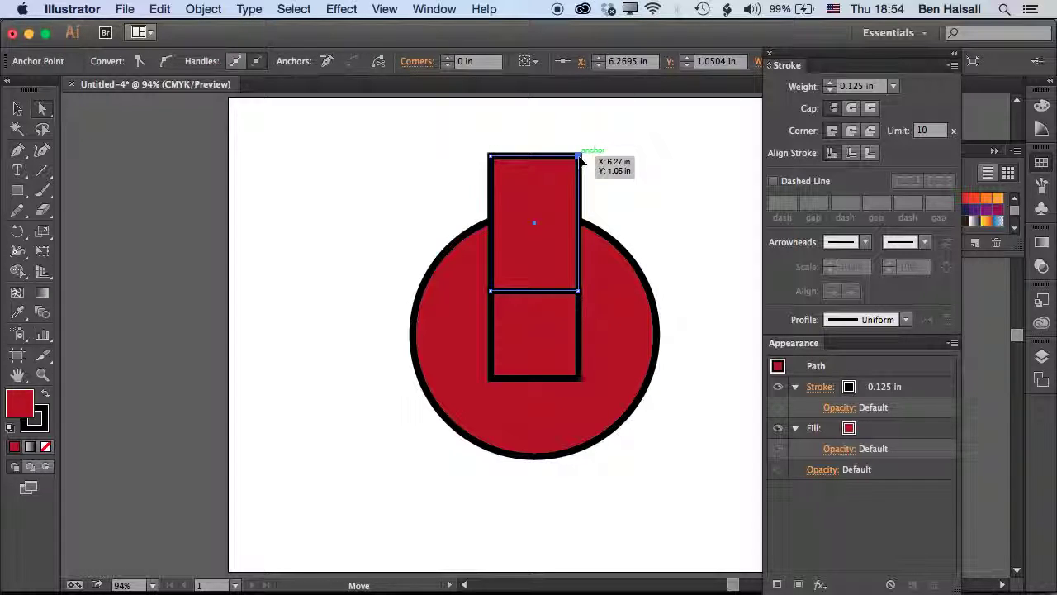
drag(580, 160, 659, 159)
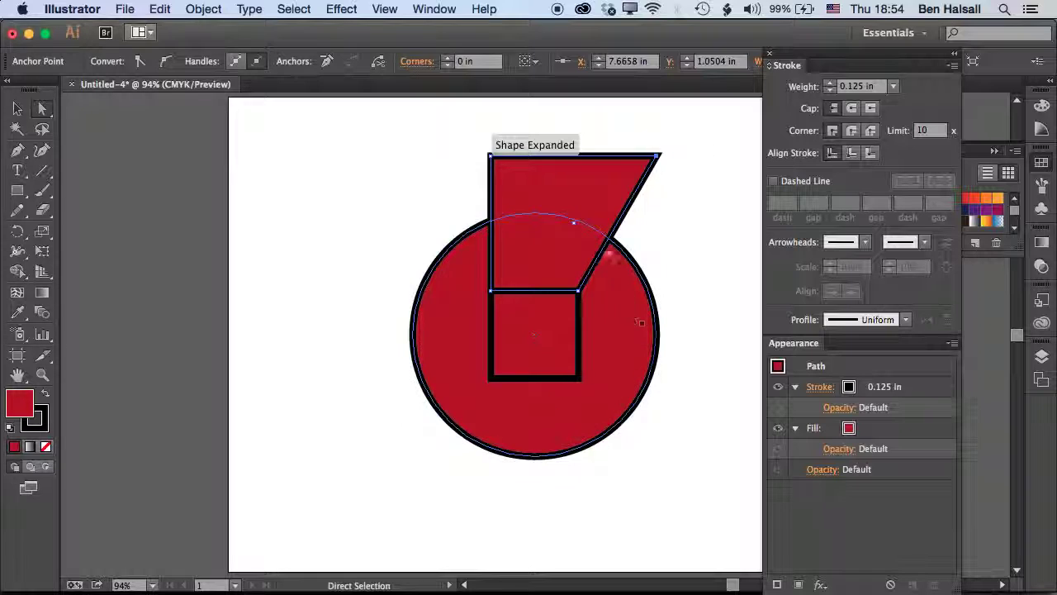
drag(493, 159, 413, 157)
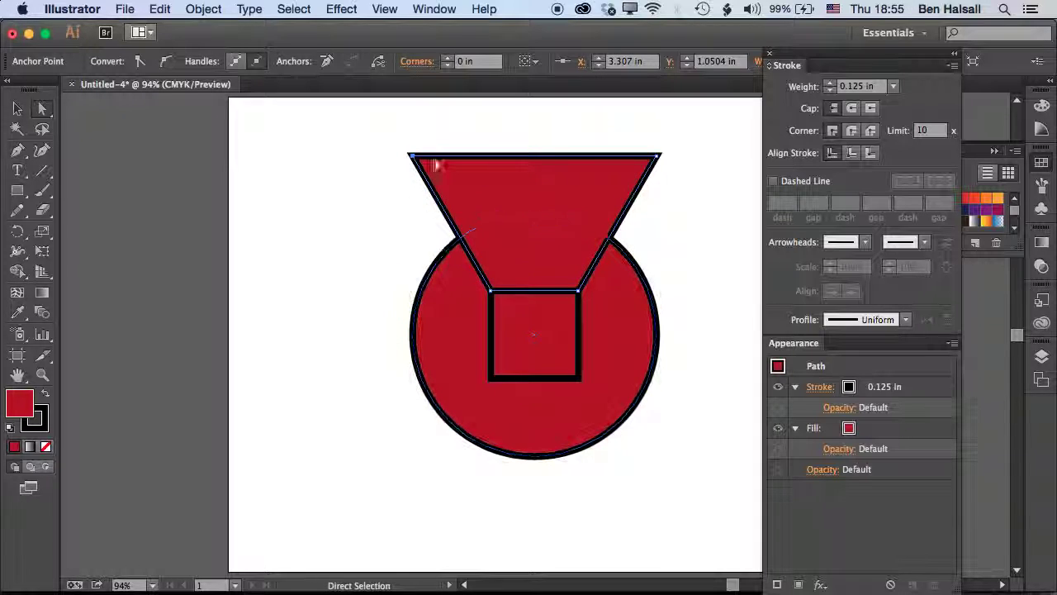
click(397, 179)
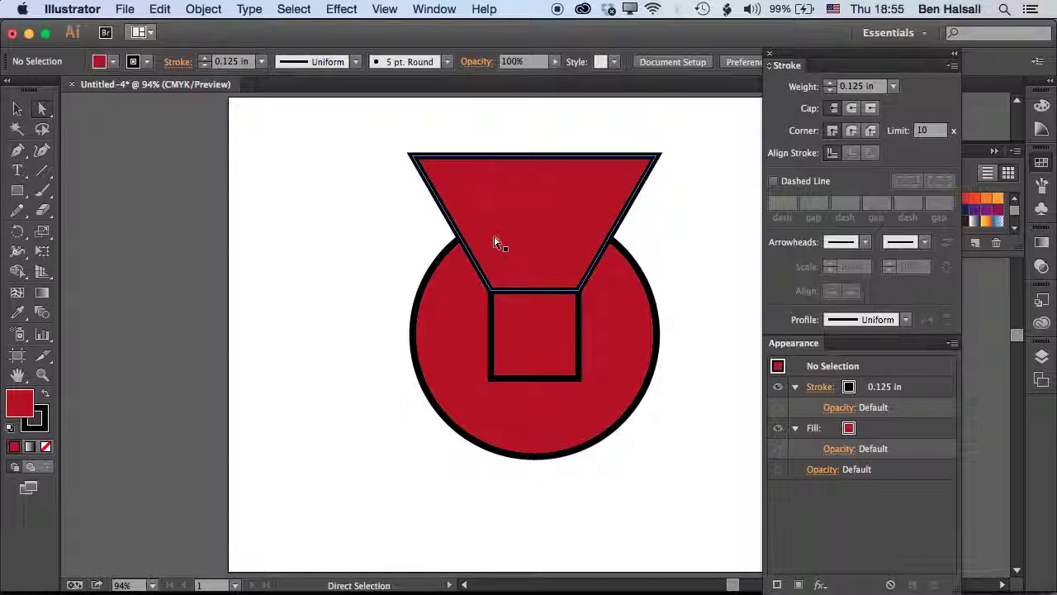
Paste another copy of the square in place and stretch it leftward into a rectangle
click(514, 332)
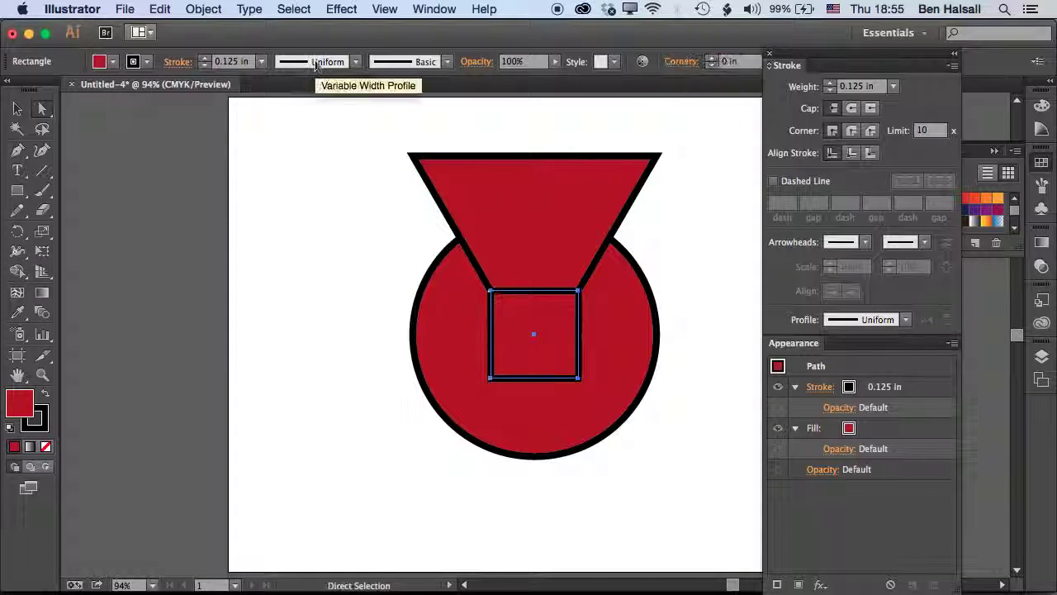
click(159, 8)
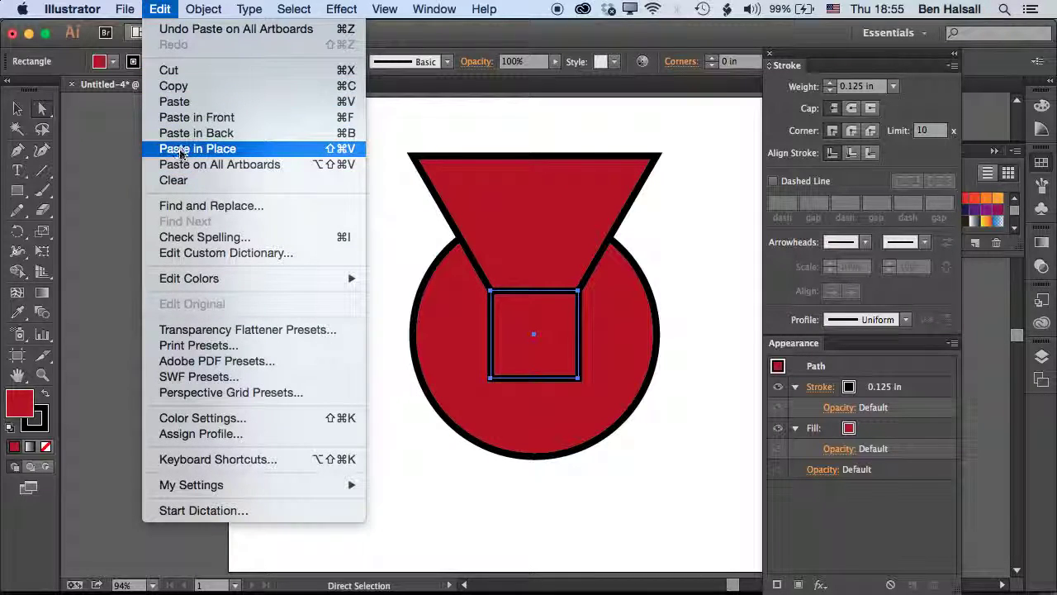
click(178, 148)
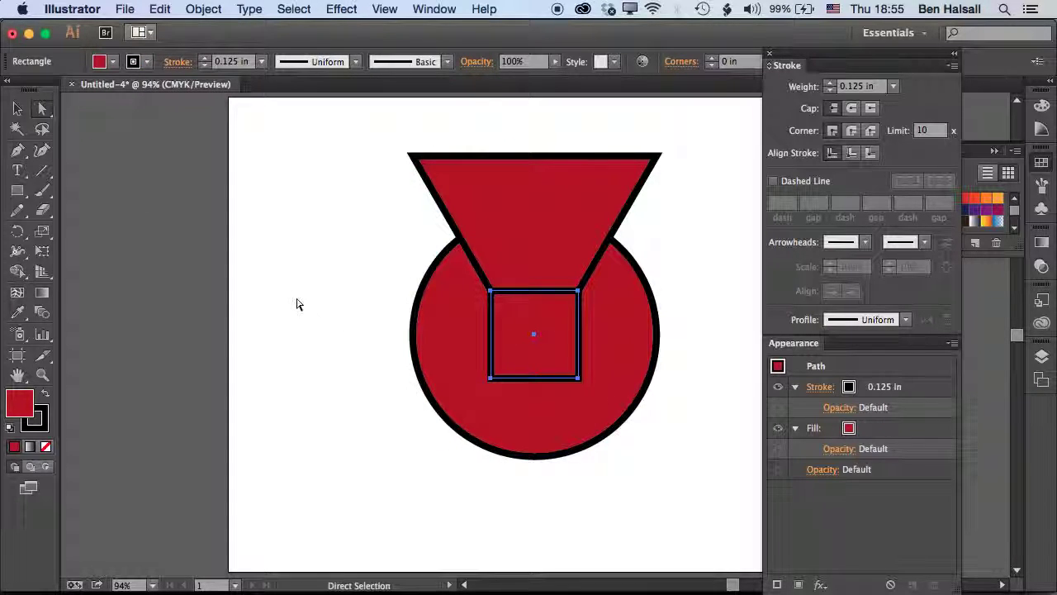
click(298, 304)
click(579, 293)
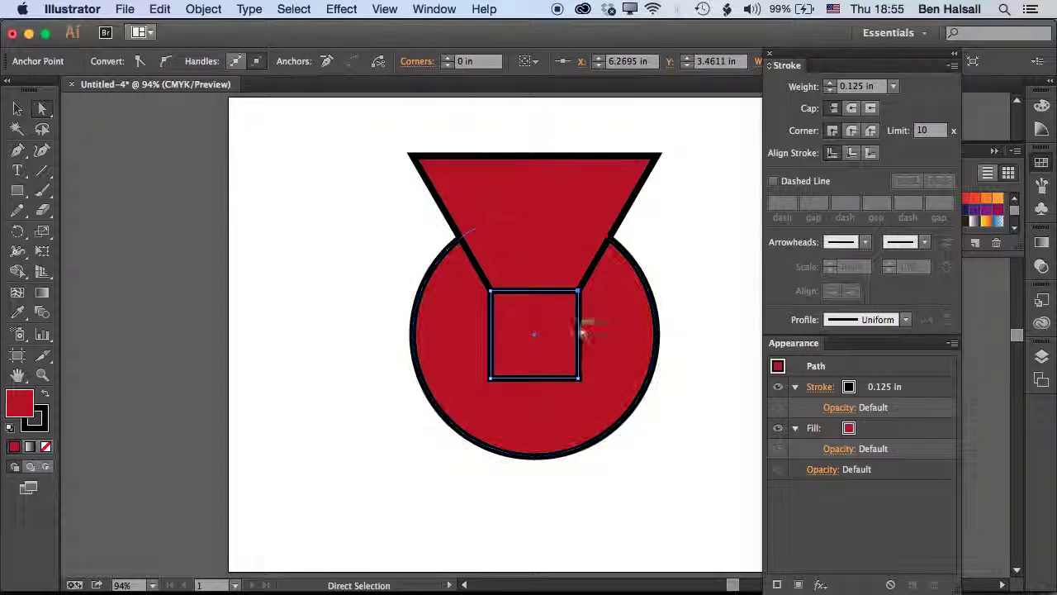
drag(581, 377, 366, 378)
click(323, 370)
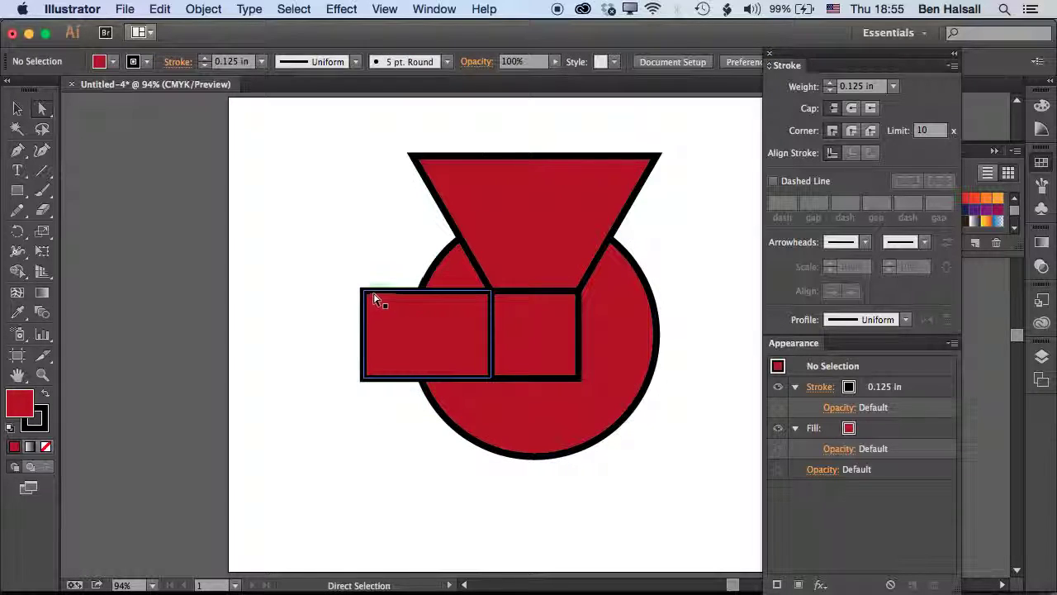
Raise the left facet's top corner to the top piece, drop its bottom corner below the circle, and widen the top piece to match
drag(362, 290, 363, 162)
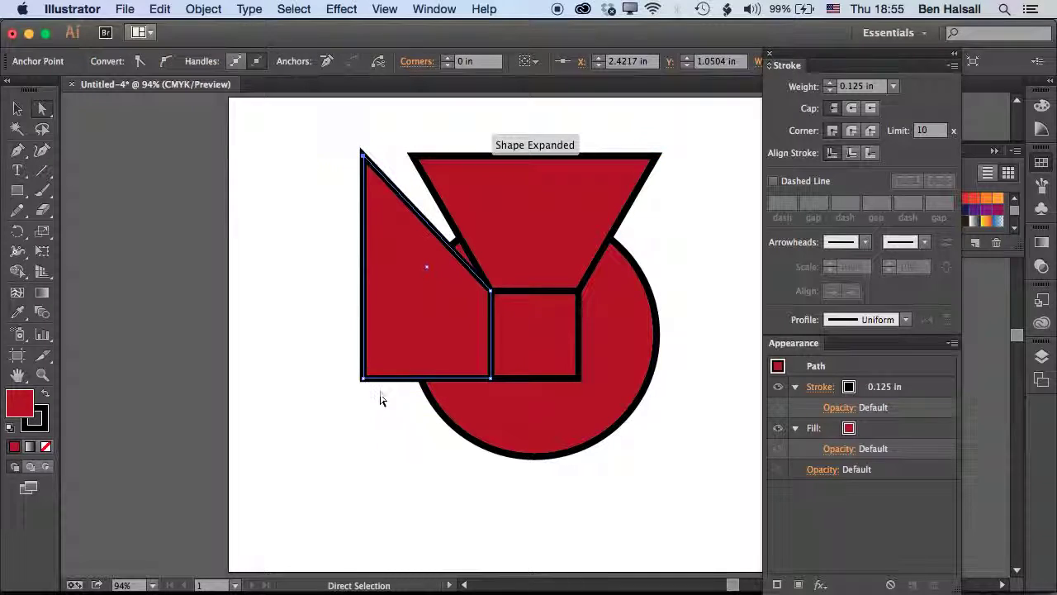
drag(361, 379, 361, 532)
drag(425, 159, 362, 154)
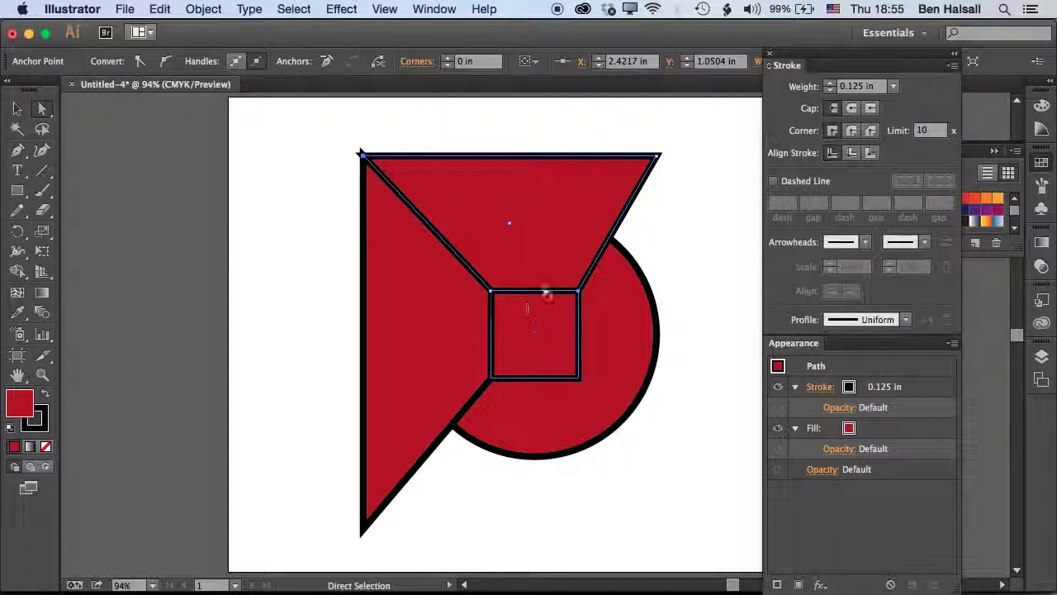
drag(658, 159, 668, 155)
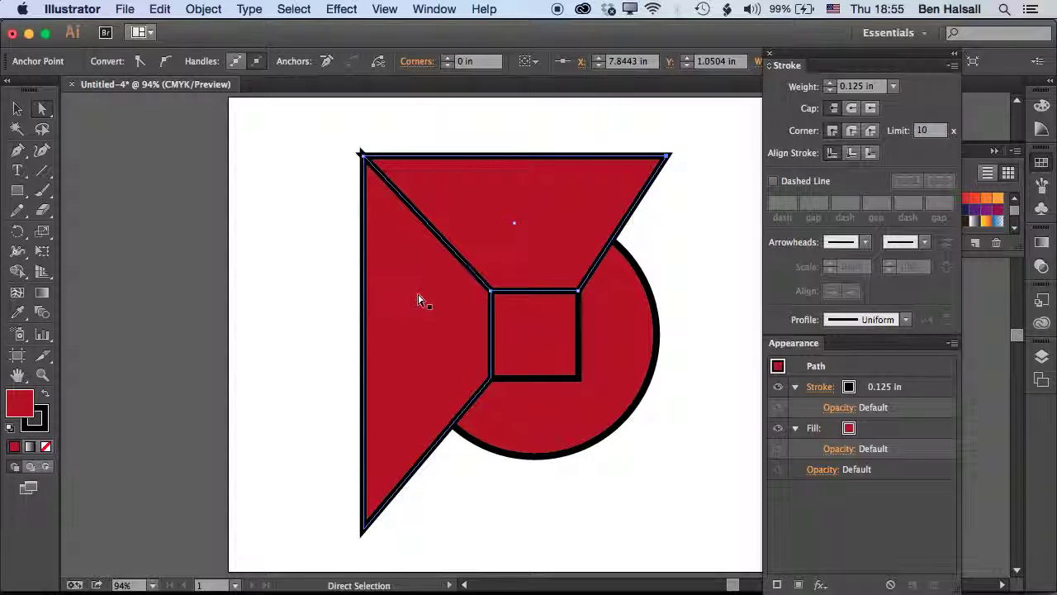
Reshape a square copy into the right facet, nudging its corners to straighten the right edge
click(555, 346)
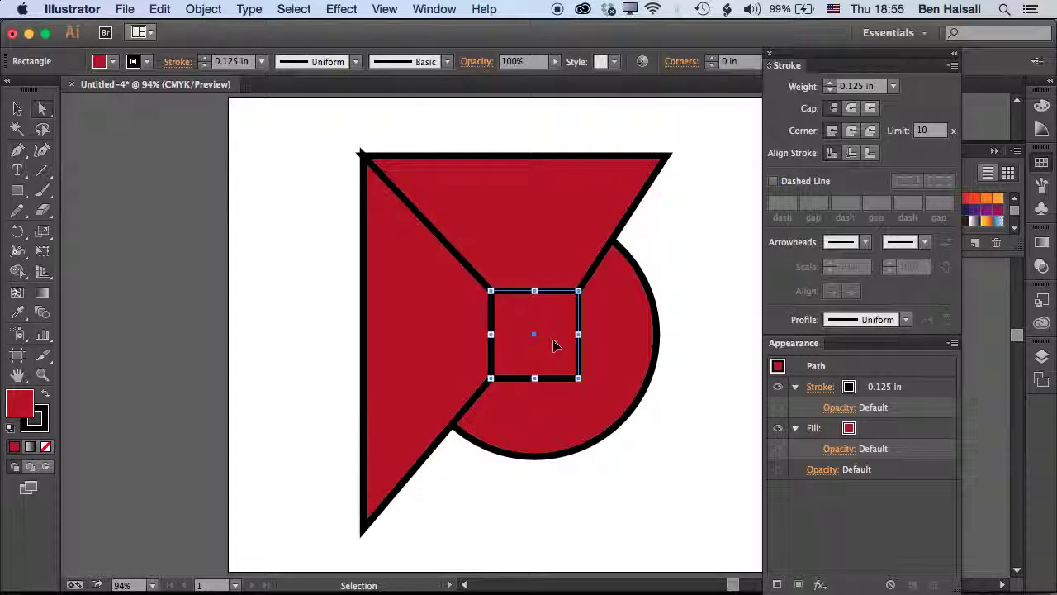
click(490, 293)
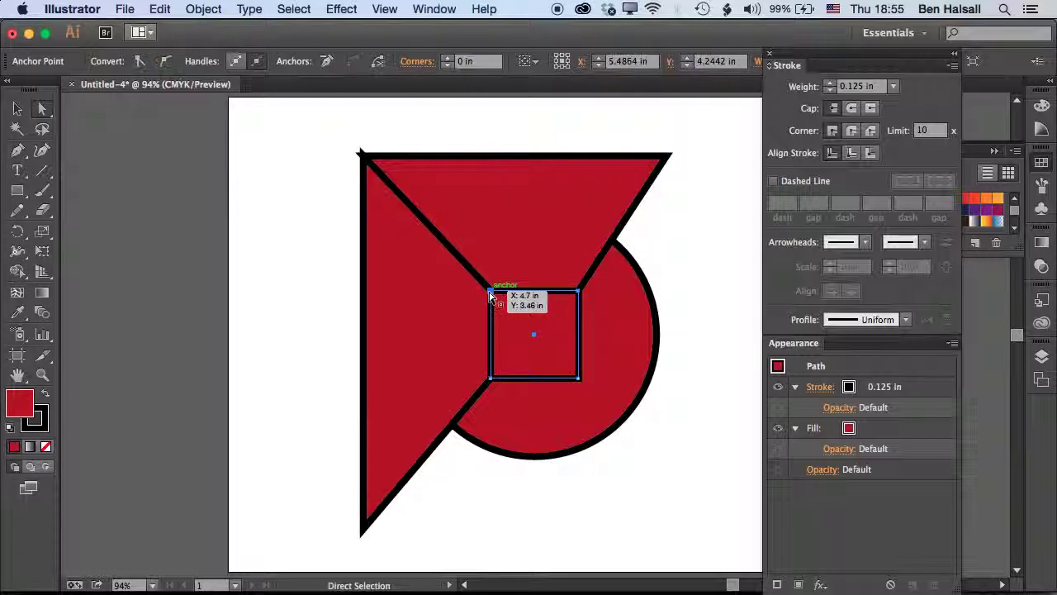
drag(490, 295, 667, 155)
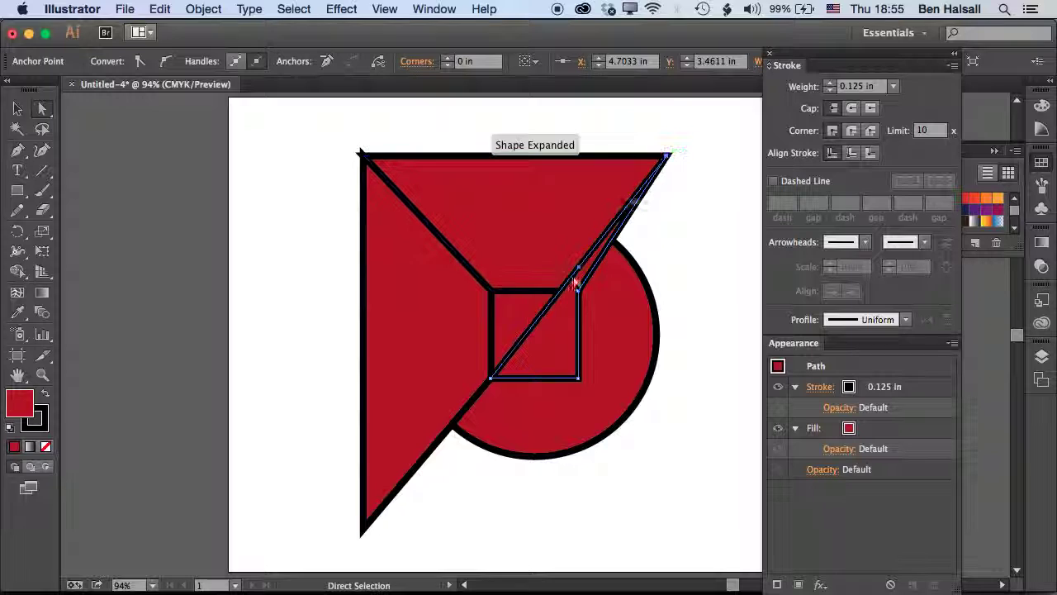
drag(491, 377, 669, 529)
click(509, 373)
click(654, 399)
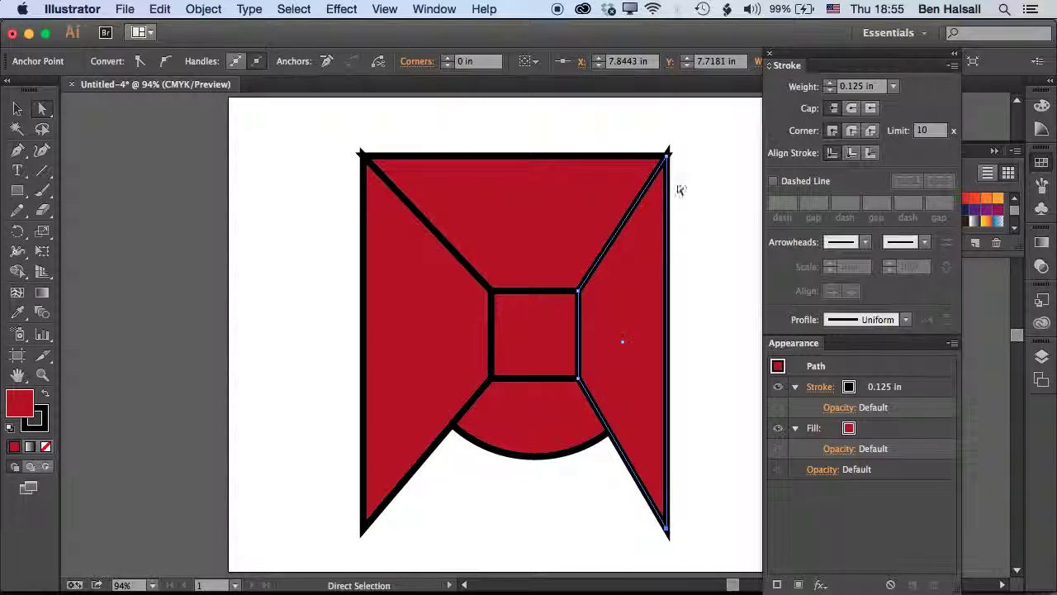
key(shift+Right)
key(shift+Right)
key(shift+Right)
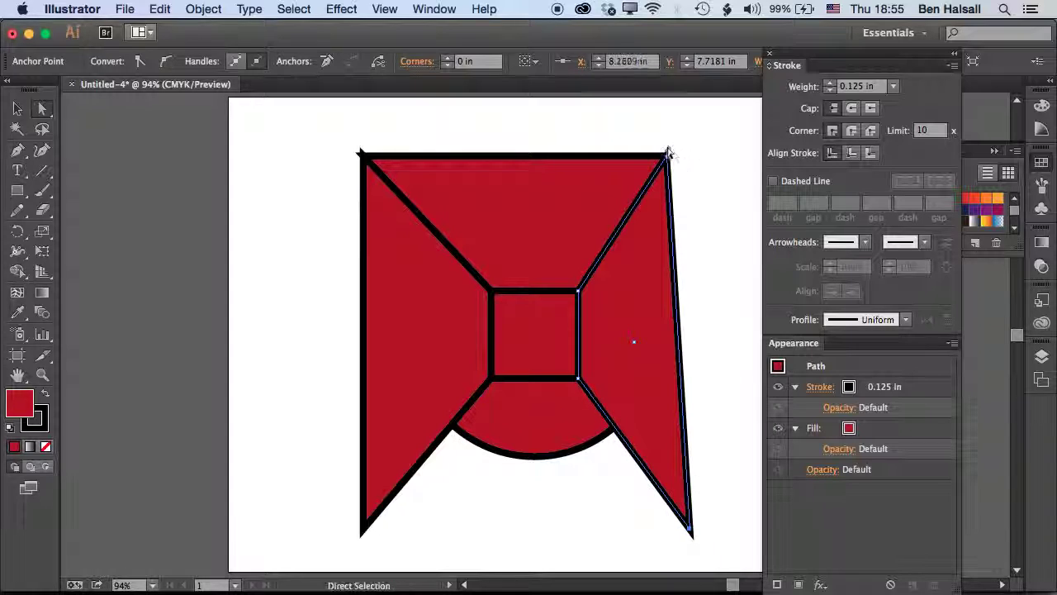
click(667, 155)
key(shift+Right)
key(shift+Right)
key(shift+Right)
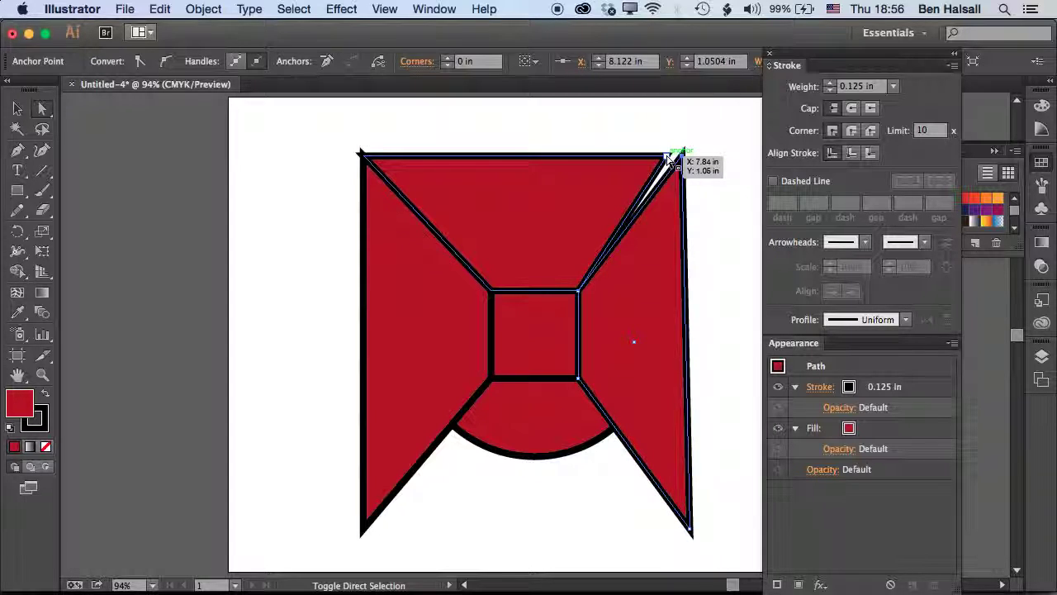
drag(665, 163, 693, 154)
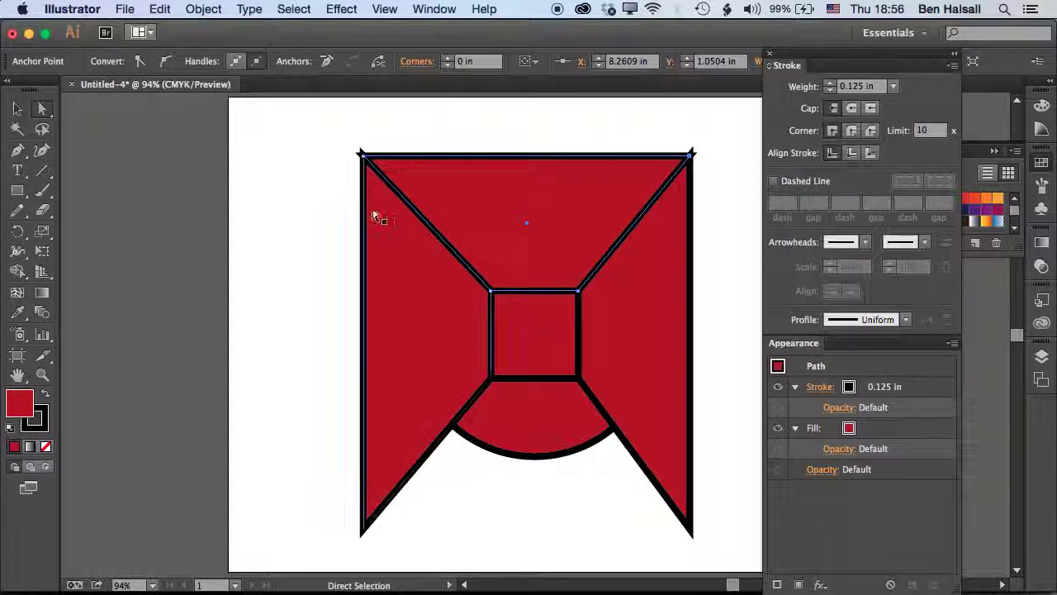
Drag another square copy's top points to the bottom-left and bottom-right corners to form the bottom facet
click(264, 262)
click(522, 331)
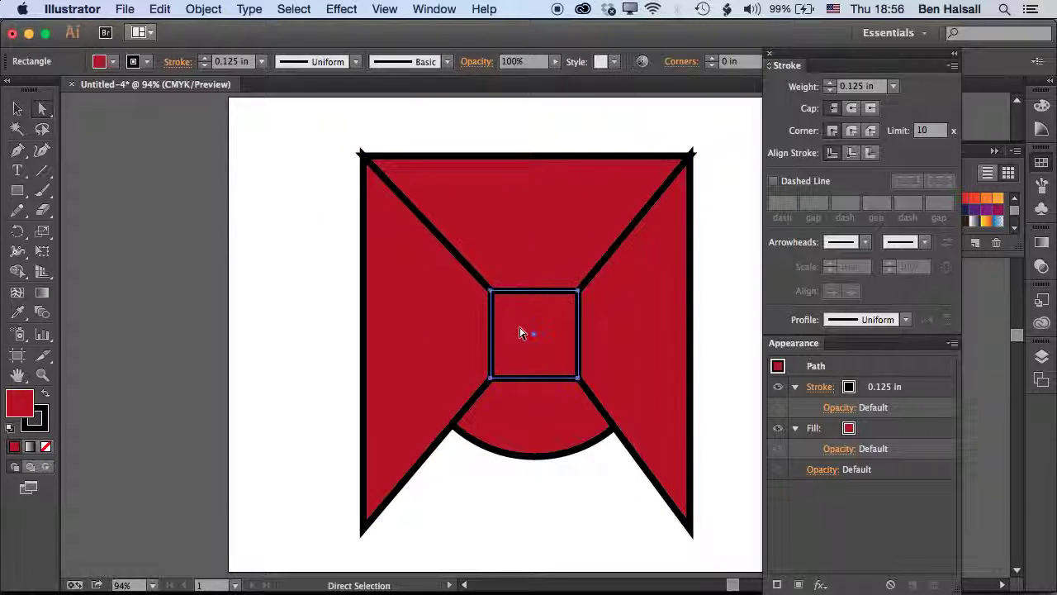
click(309, 358)
drag(493, 297, 365, 533)
drag(578, 291, 691, 533)
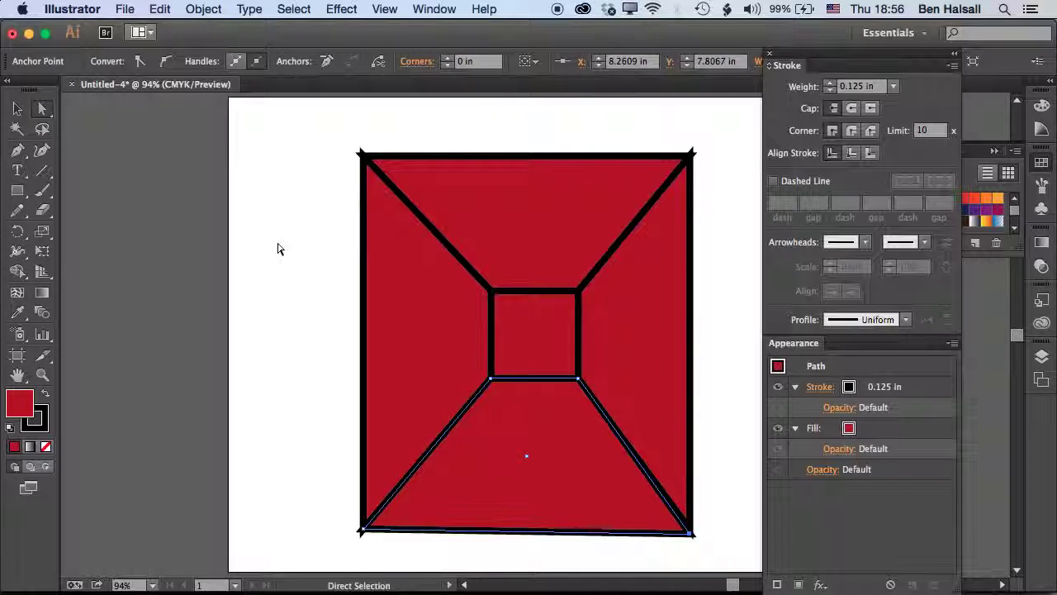
click(245, 231)
click(17, 109)
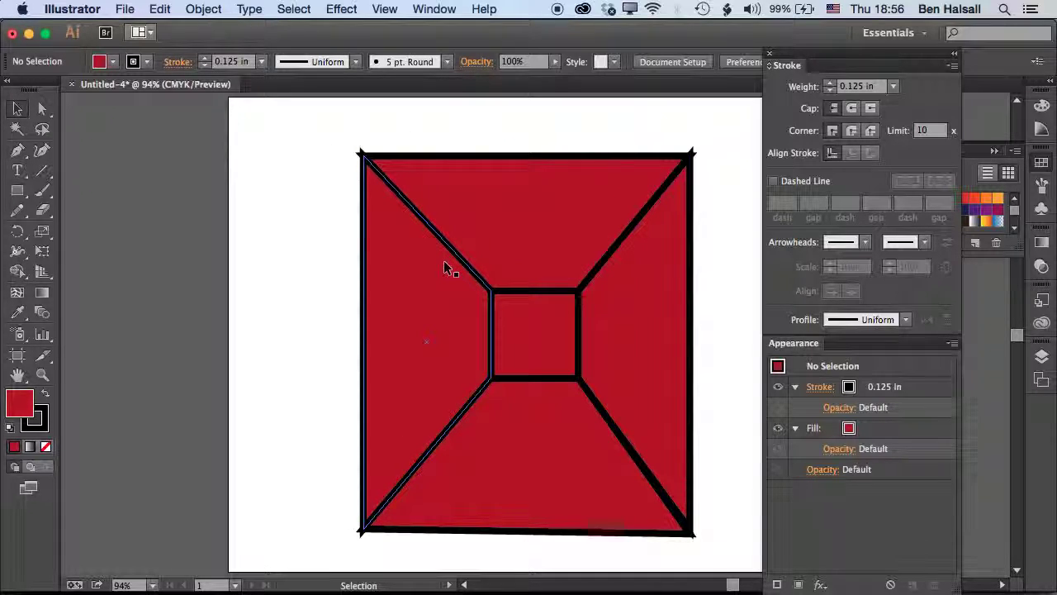
Select all the facets and the circle and set their stroke weight to 0.05 in
drag(327, 140, 718, 557)
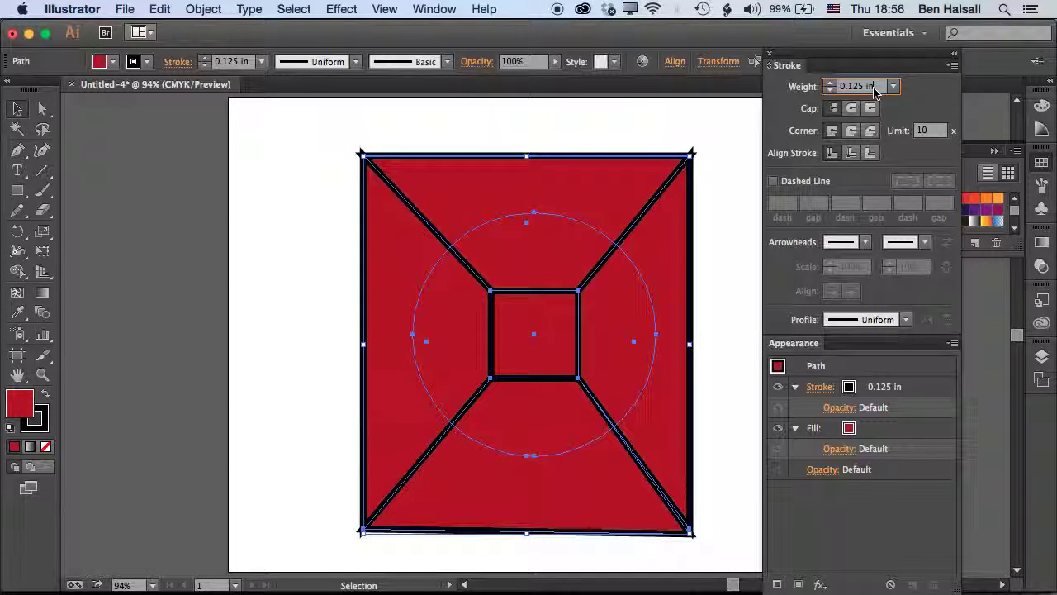
text(0)
key(Return)
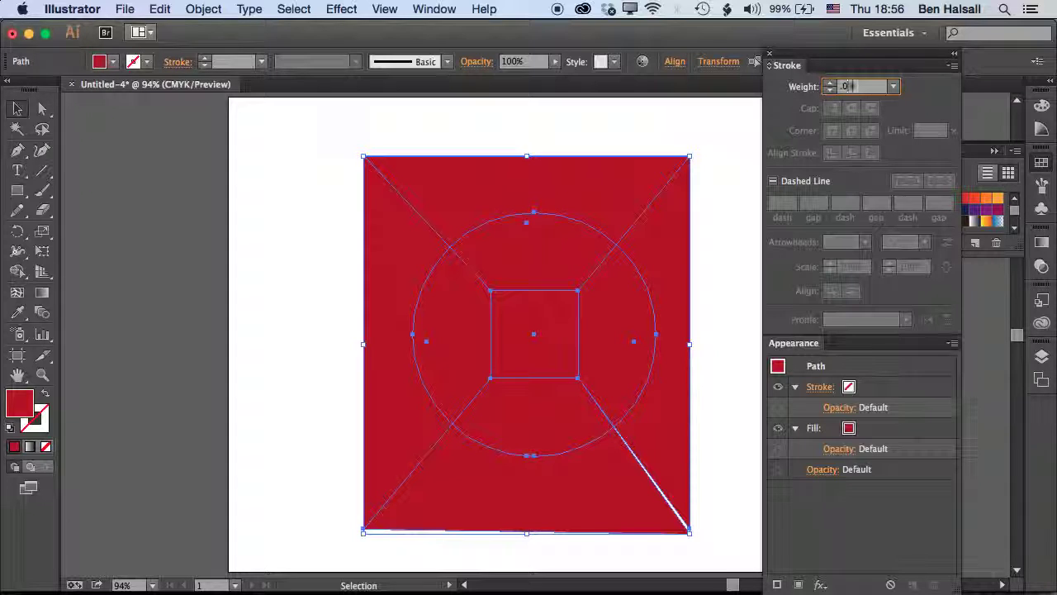
text(5)
key(Return)
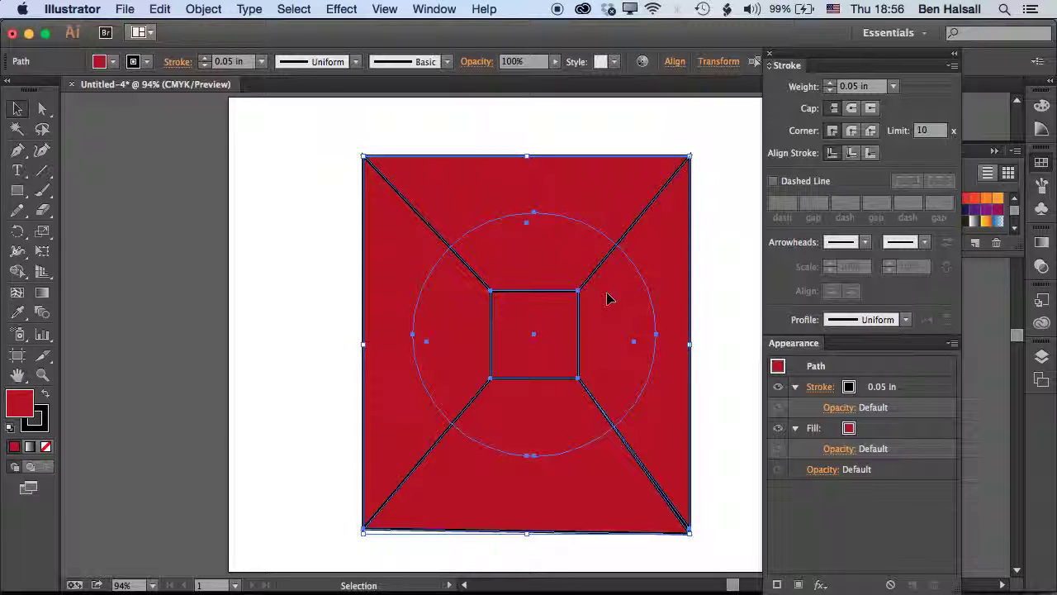
Divide all the shapes with Pathfinder's Divide and ungroup the resulting pieces
click(437, 8)
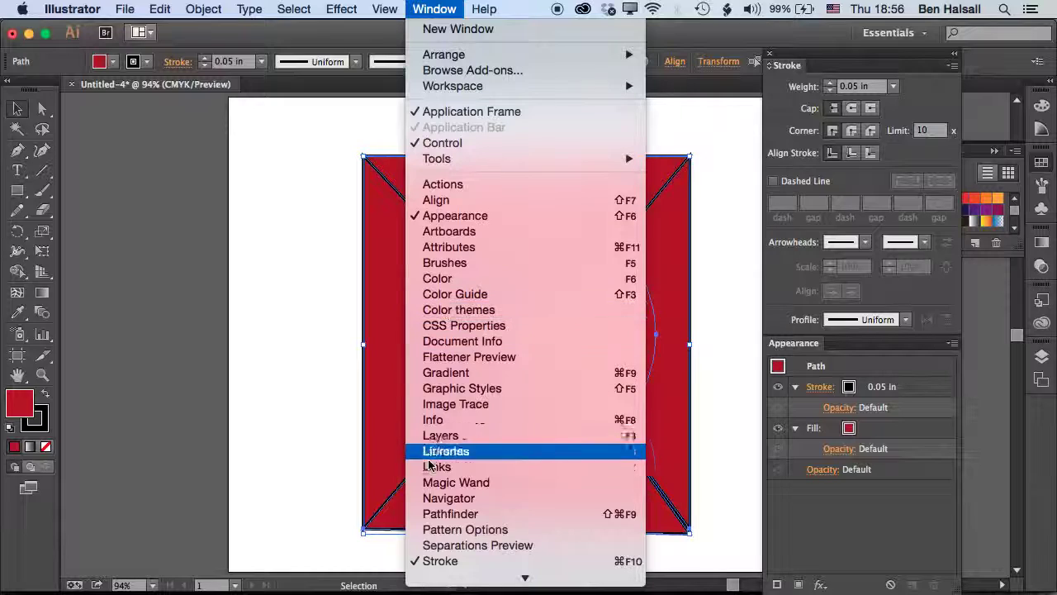
click(446, 514)
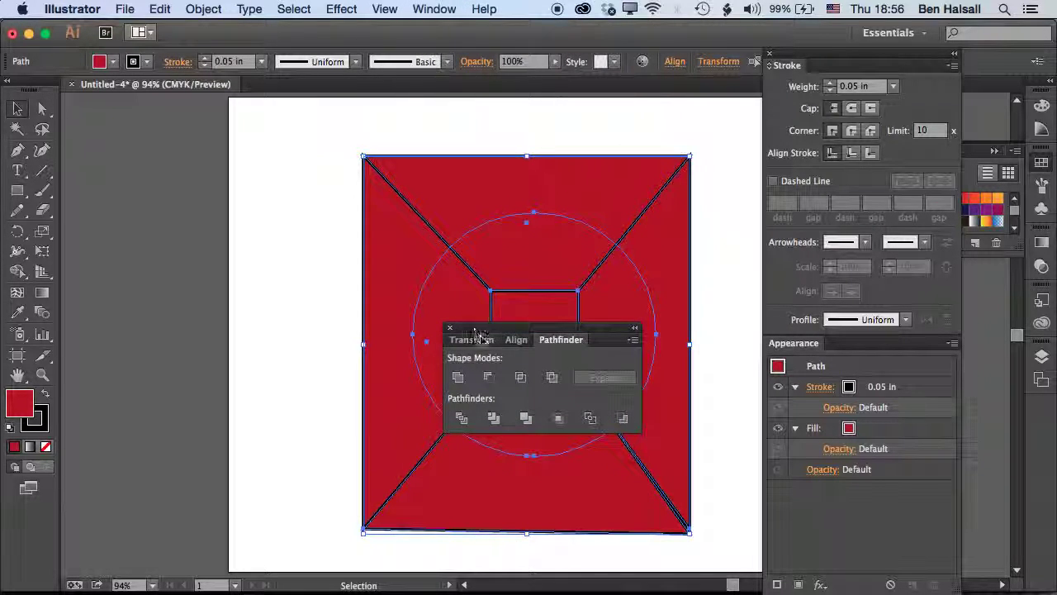
drag(487, 339, 778, 183)
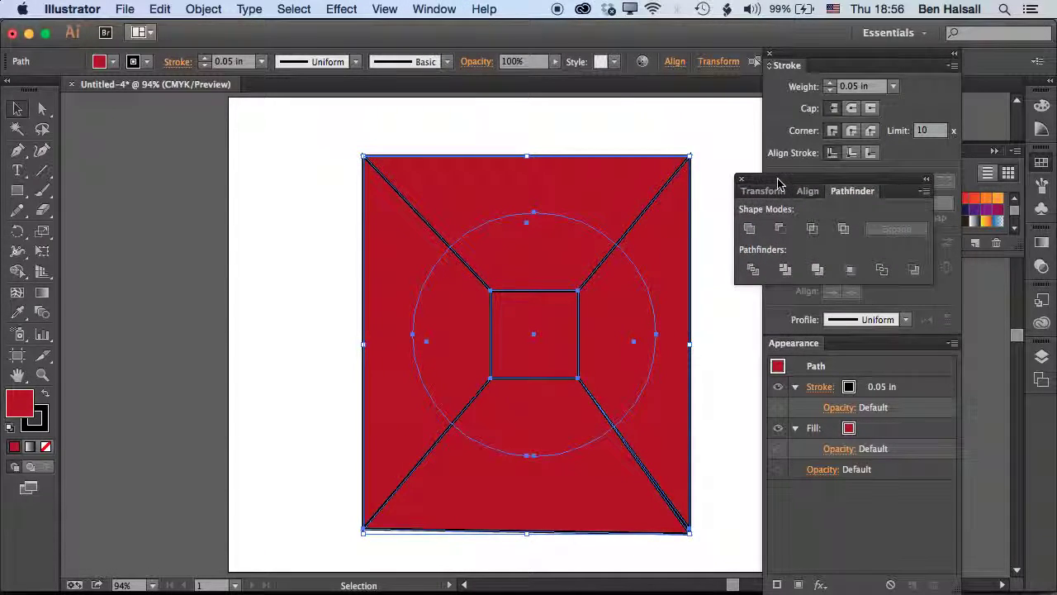
click(751, 269)
click(302, 339)
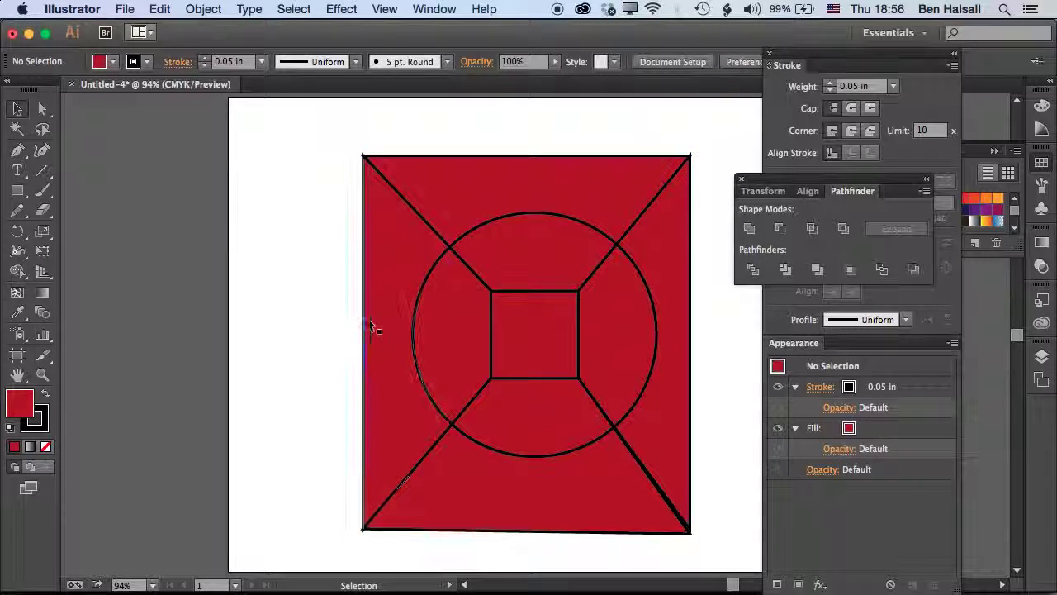
click(374, 321)
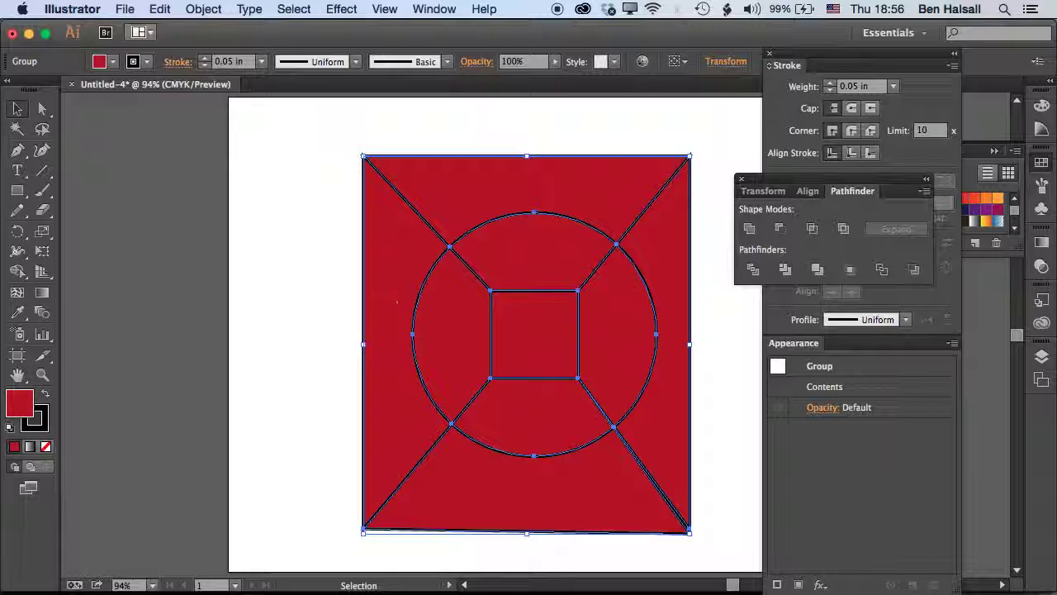
click(203, 9)
click(217, 86)
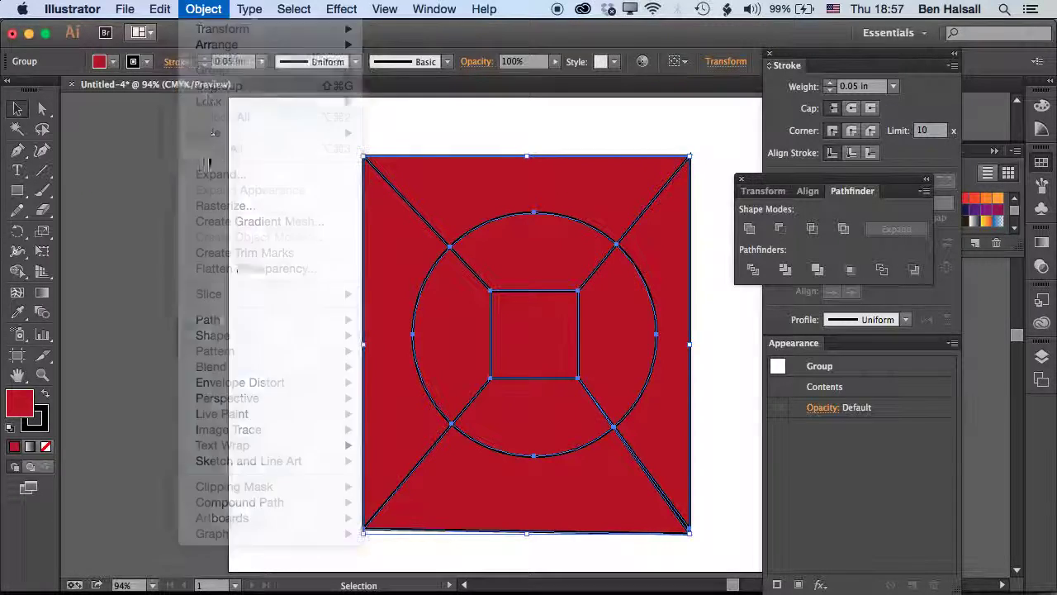
click(247, 300)
Delete the left, top, right and bottom pieces lying outside the circle
click(391, 273)
key(Delete)
click(465, 183)
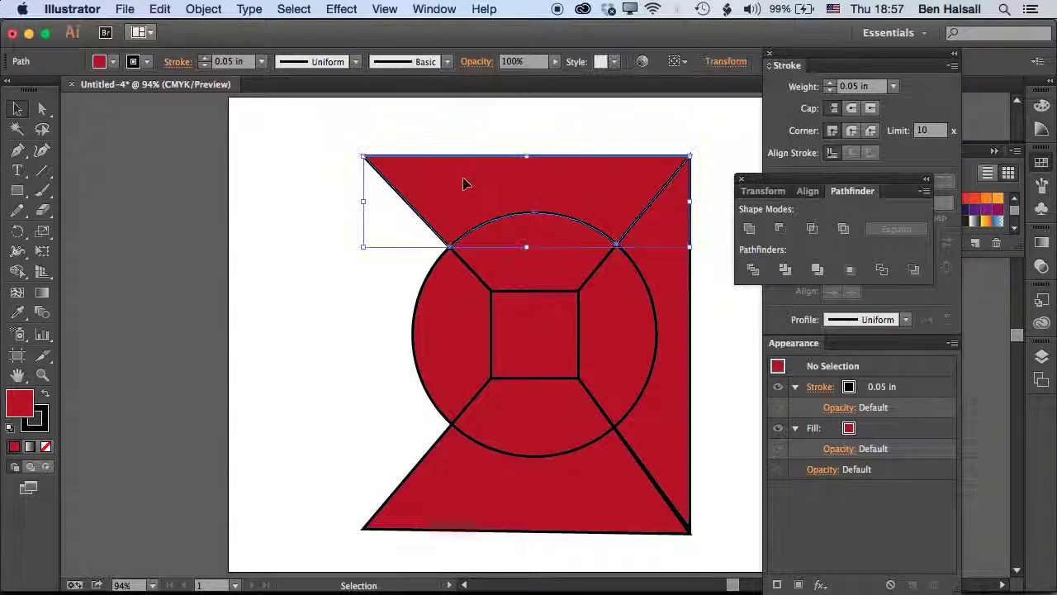
key(Delete)
click(686, 238)
key(Delete)
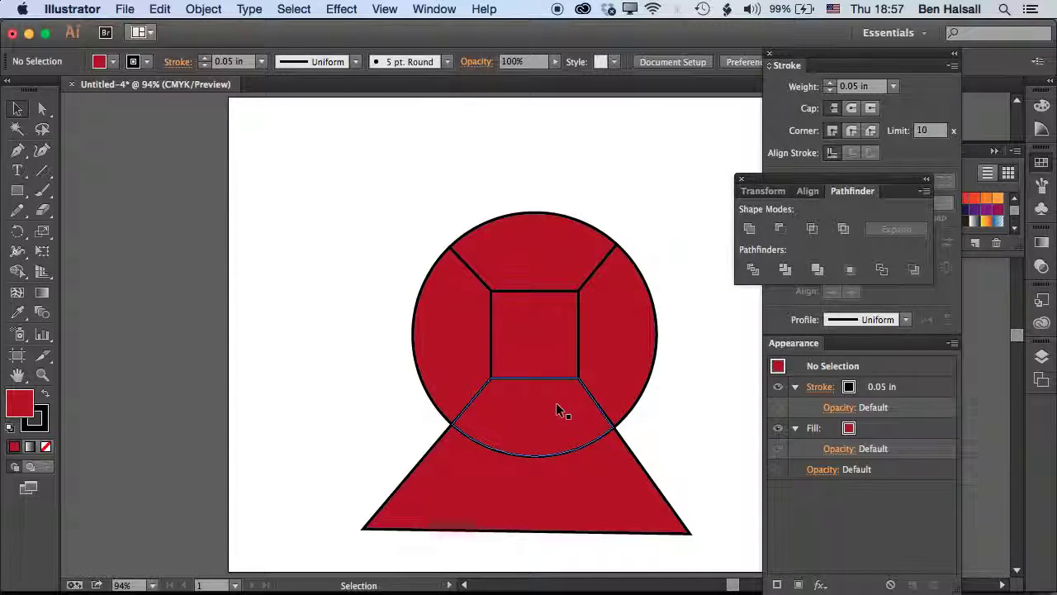
click(530, 499)
key(Delete)
Select the left, top, right and bottom facets inside the circle
click(457, 338)
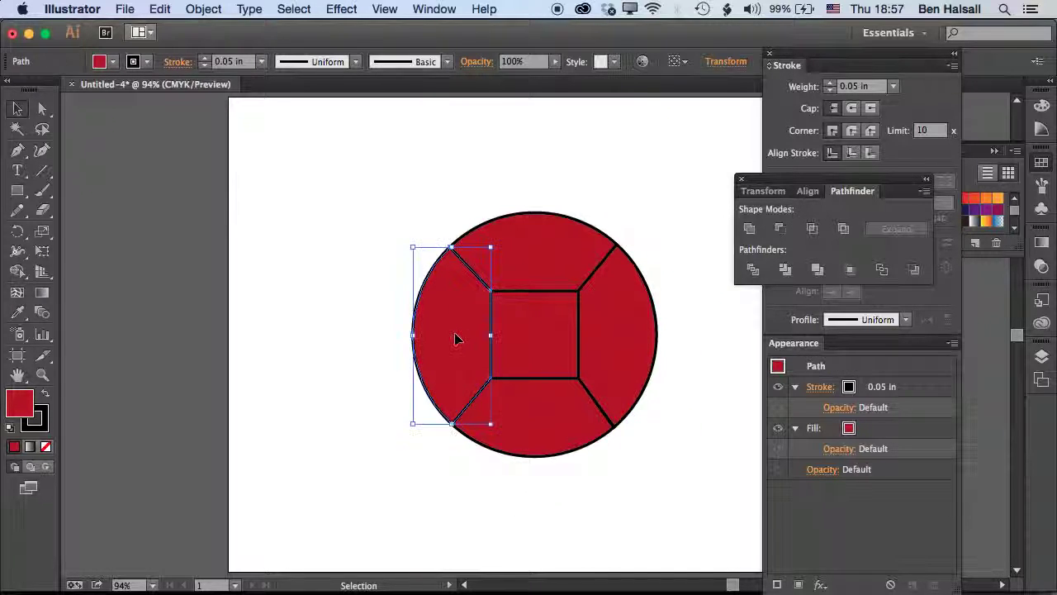
click(519, 253)
click(633, 337)
click(543, 410)
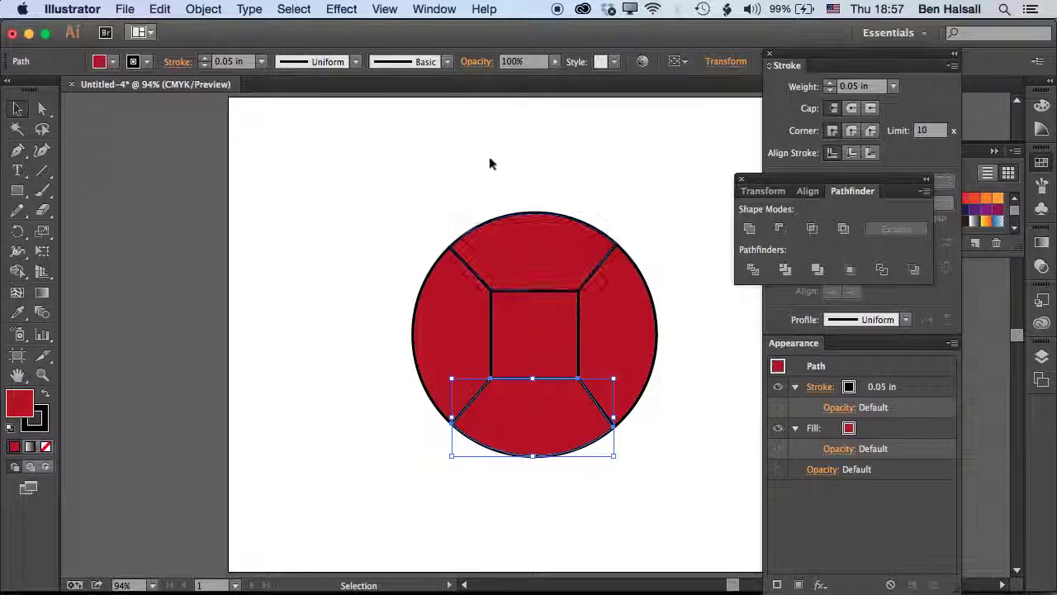
Apply a linear gradient to the bottom facet and make its start stop red
click(1044, 244)
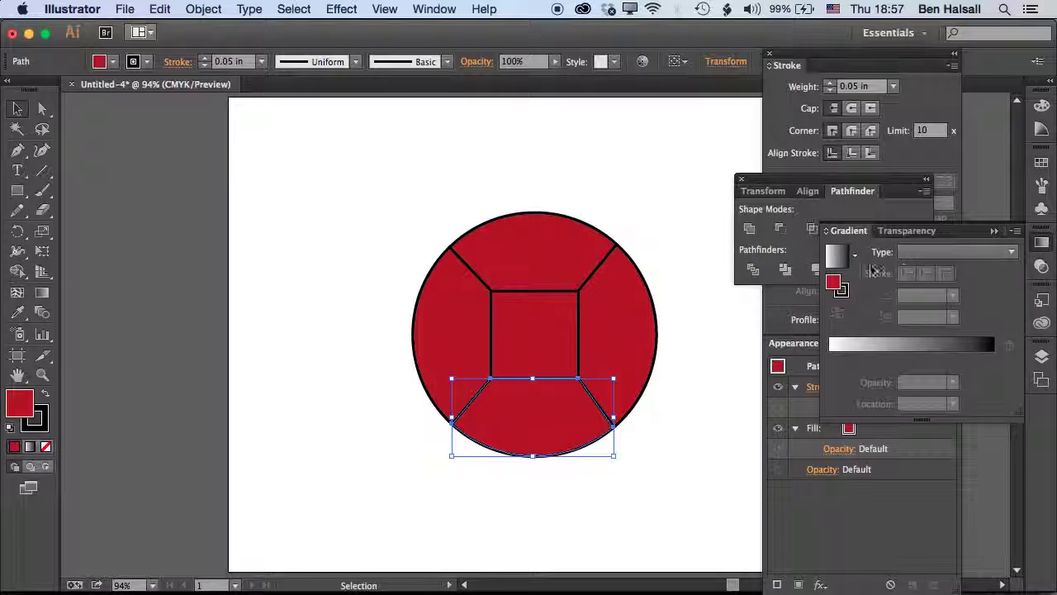
click(837, 256)
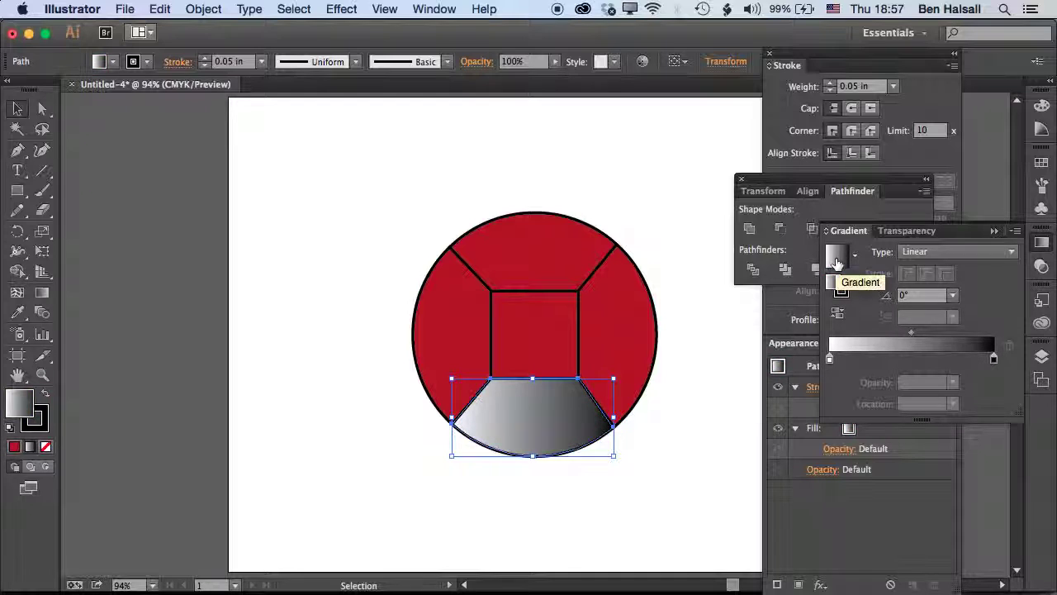
double_click(830, 359)
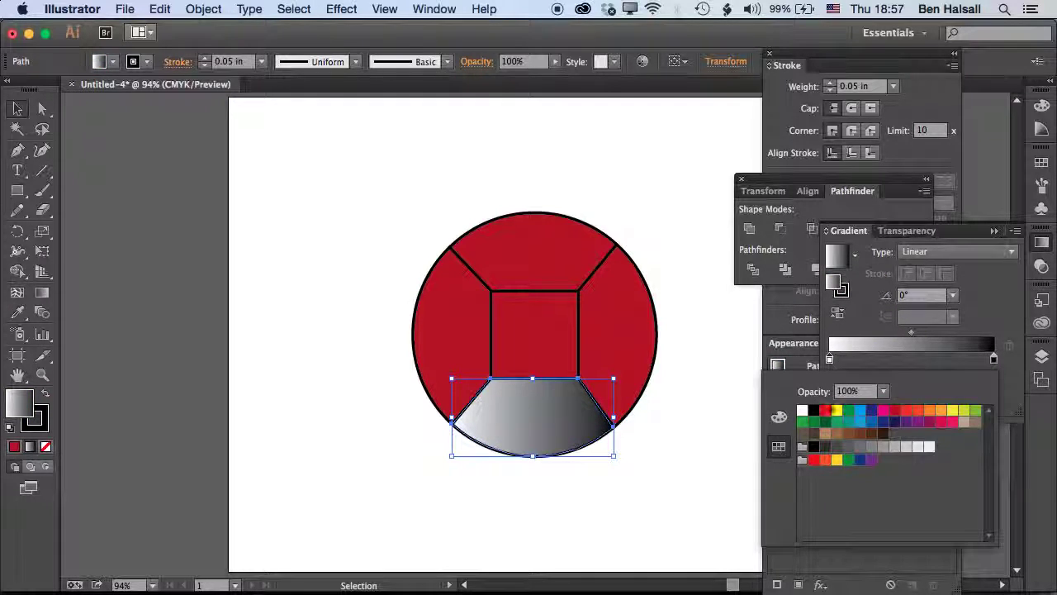
click(895, 412)
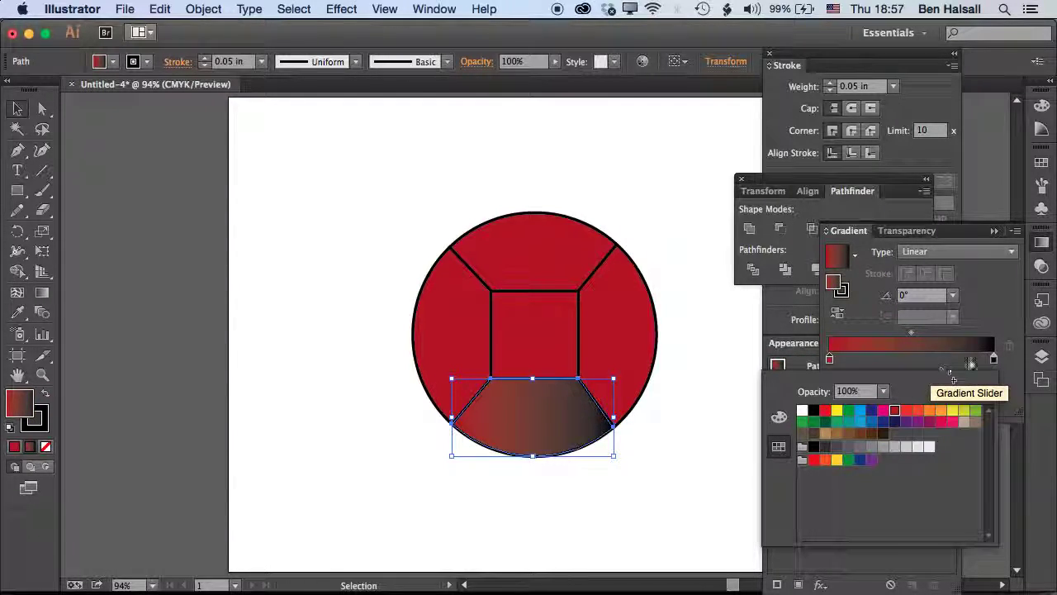
key(Escape)
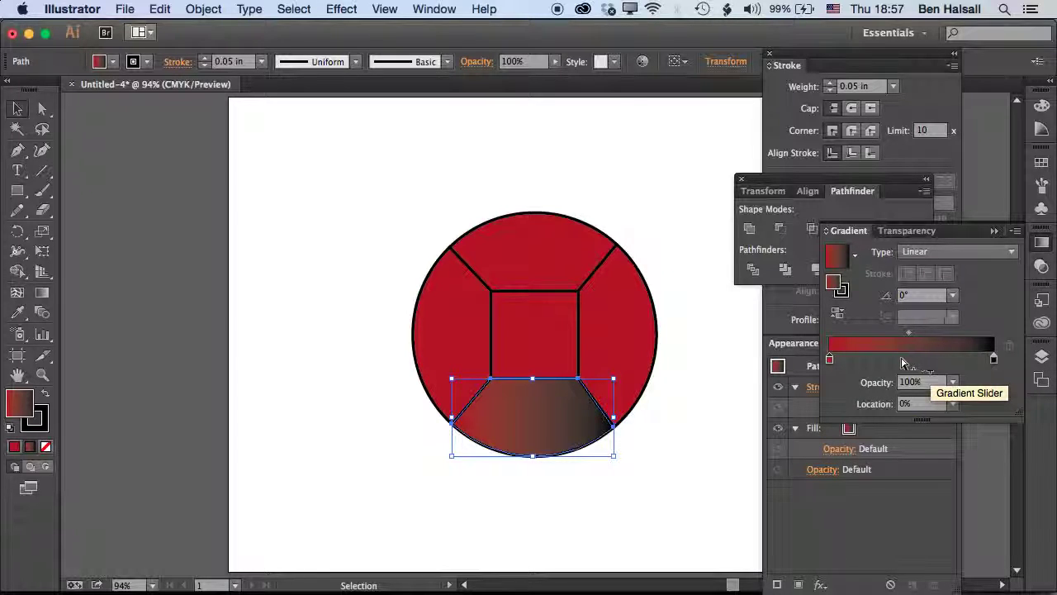
Replace the dark end stop with a deeper red stop by raising its CMYK magenta
click(952, 360)
drag(993, 360, 987, 390)
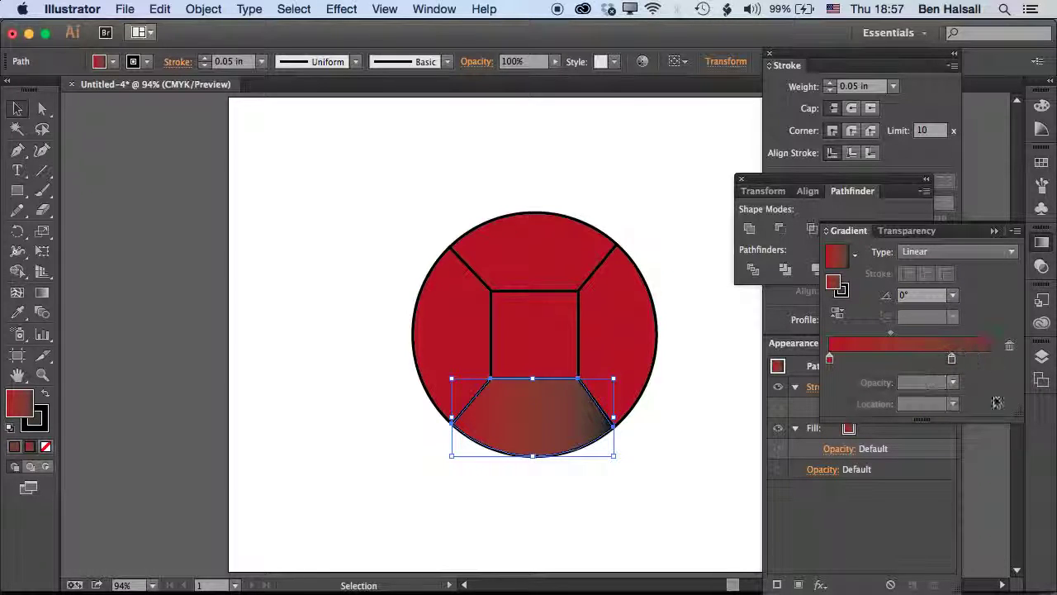
drag(952, 360, 1010, 368)
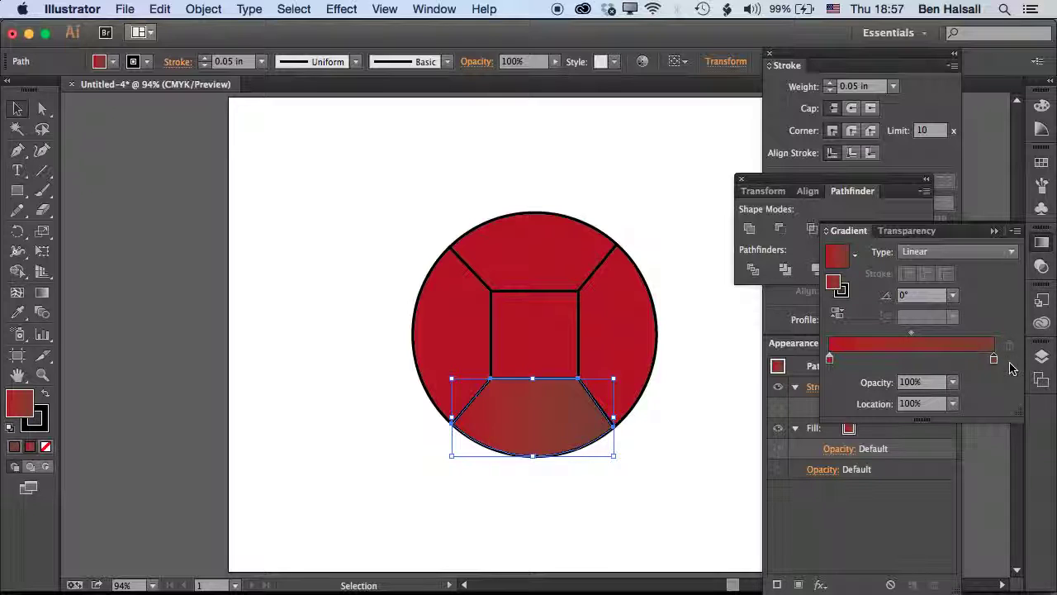
double_click(994, 362)
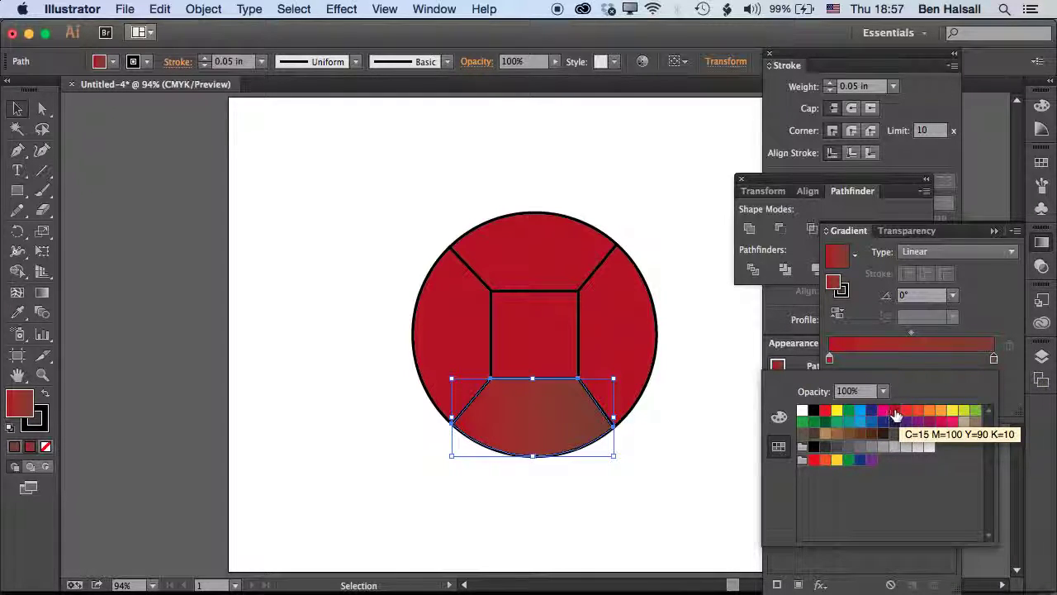
click(779, 418)
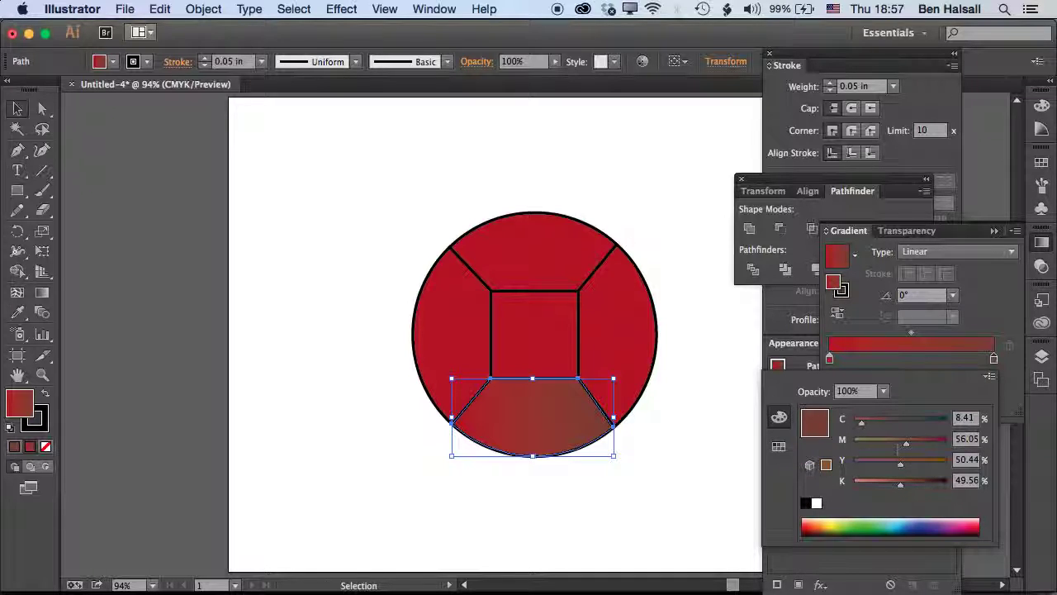
drag(907, 444, 942, 448)
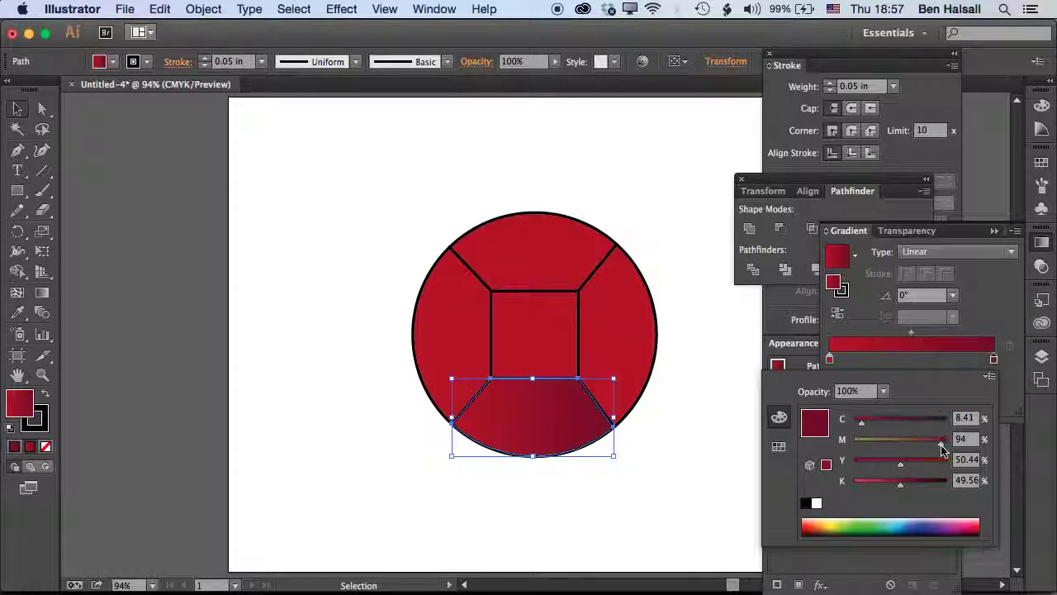
click(991, 302)
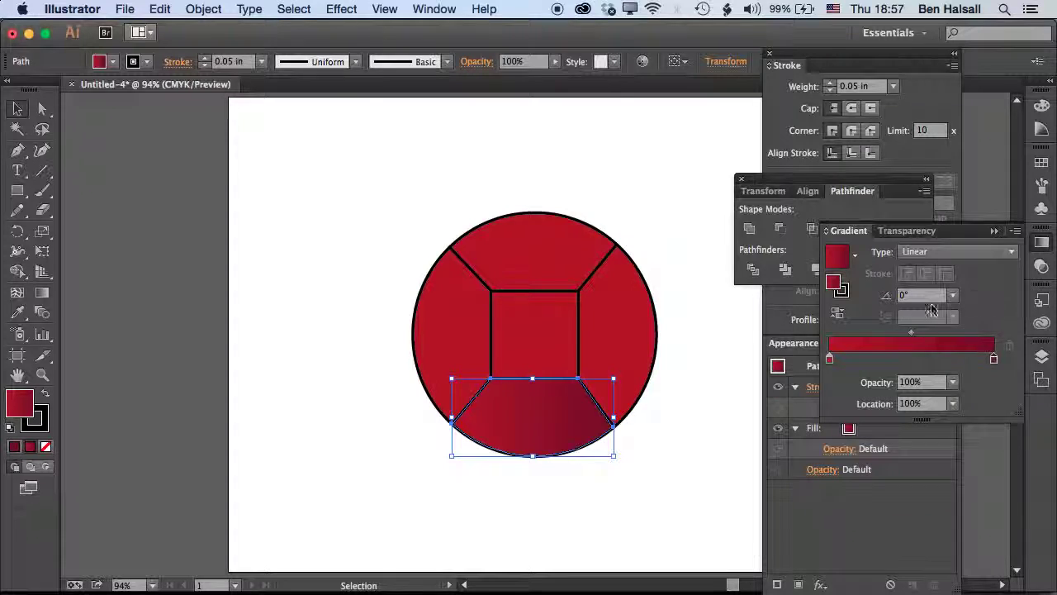
Set the gradient angle to 80° and select all of the gem's facets
key(Up)
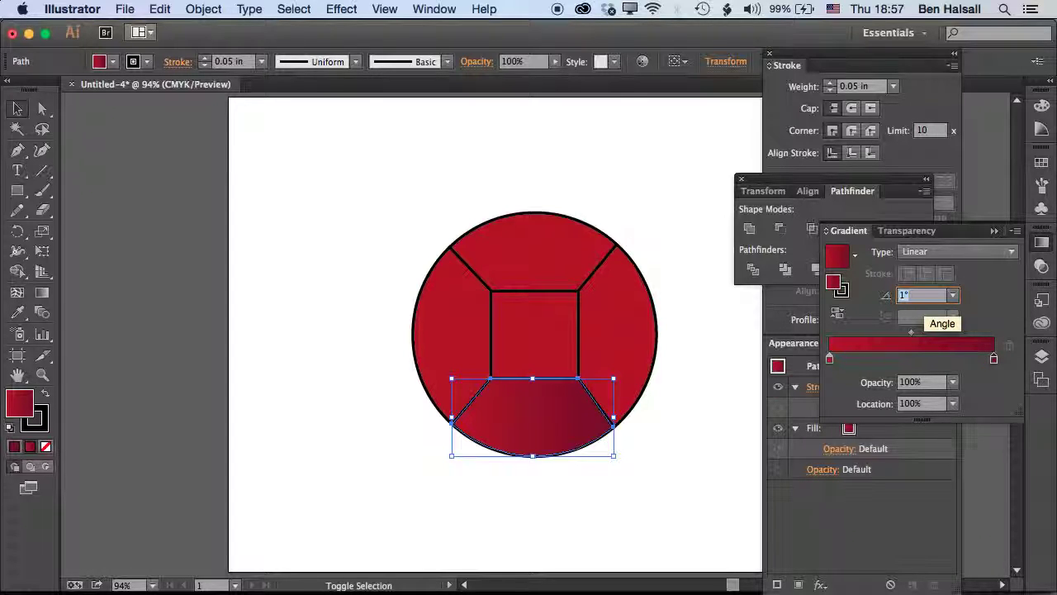
key(shift+Up)
key(shift+Up)
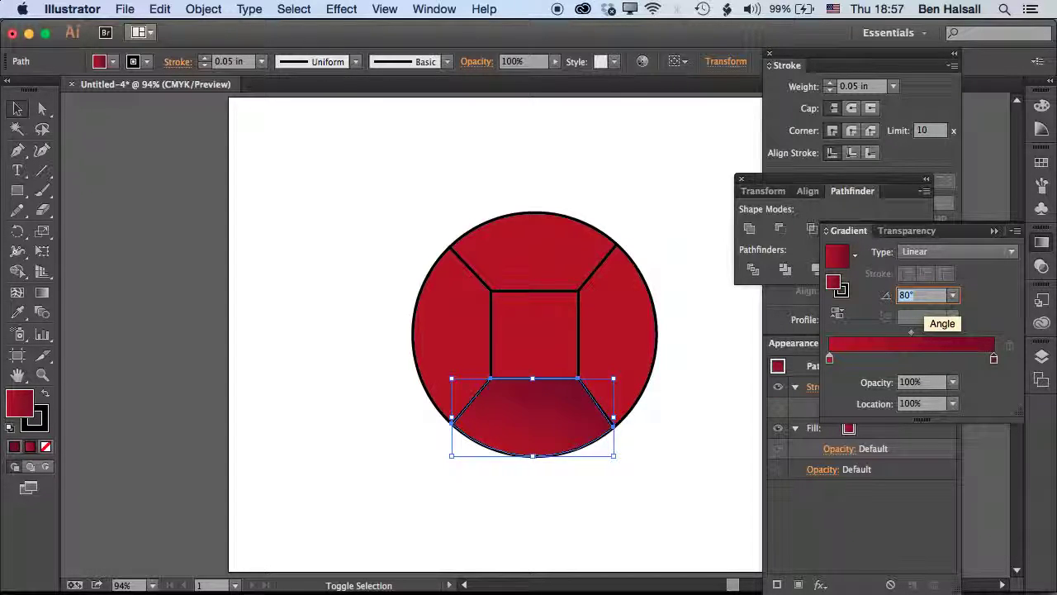
key(shift+Down)
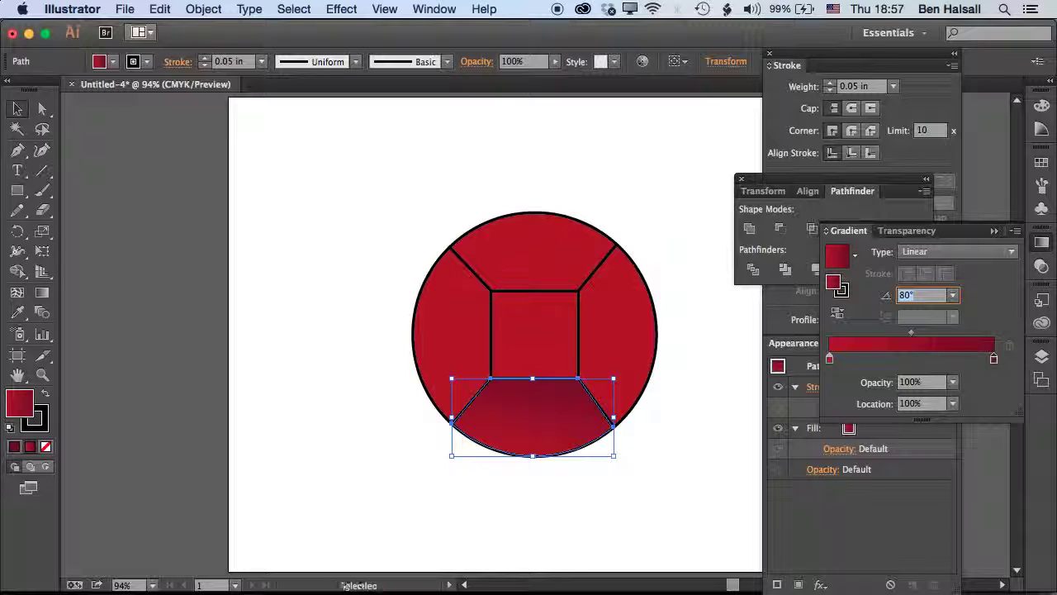
click(17, 108)
click(405, 325)
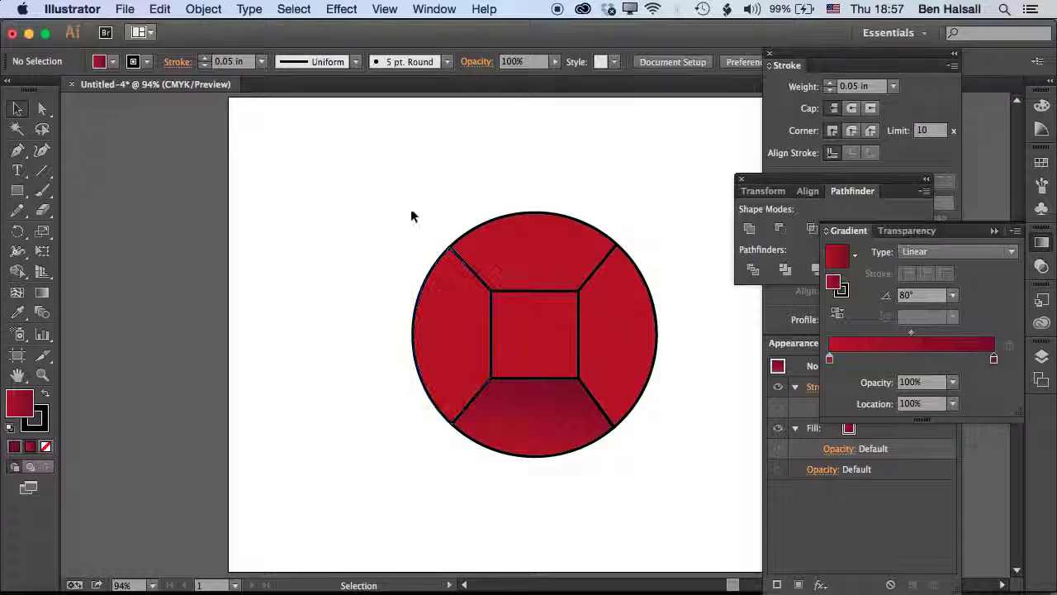
drag(411, 212, 636, 330)
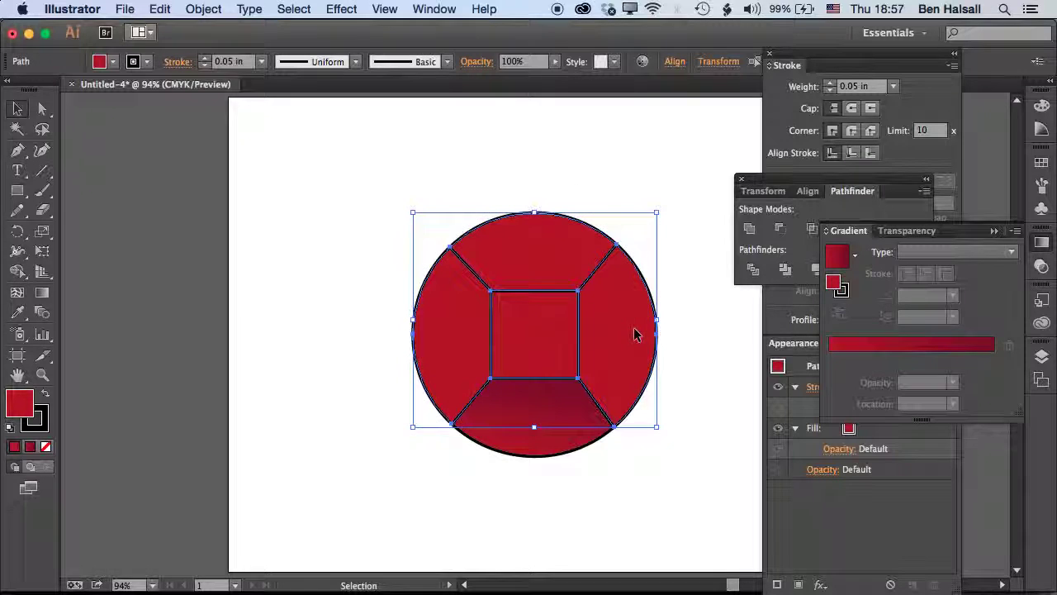
Copy the bottom facet's red gradient onto all facets with the Eyedropper
click(18, 313)
click(537, 401)
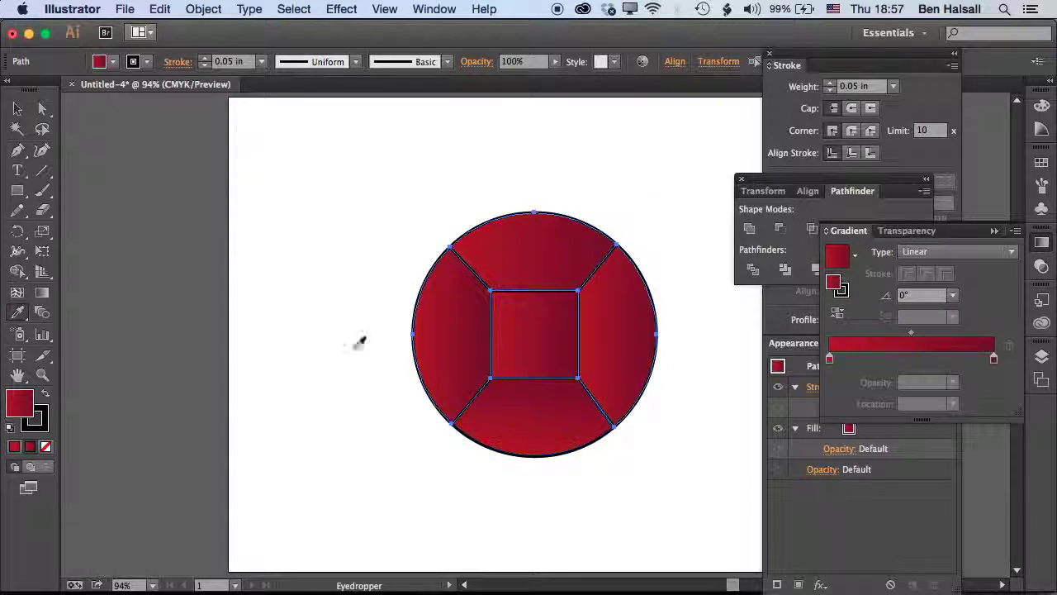
key(v)
click(336, 305)
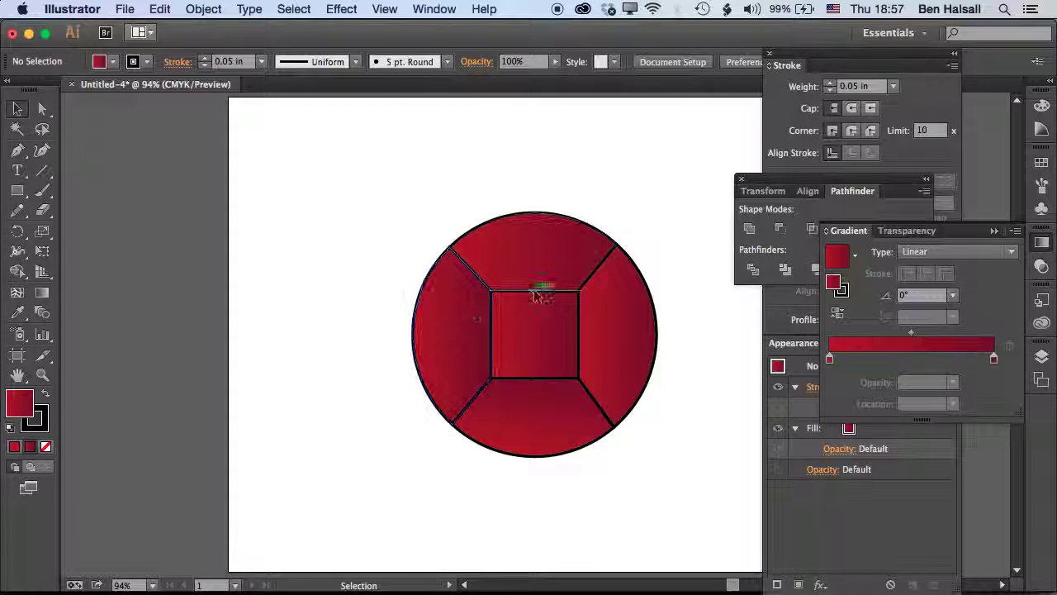
Rotate the centre square's gradient angle to 150°
click(529, 343)
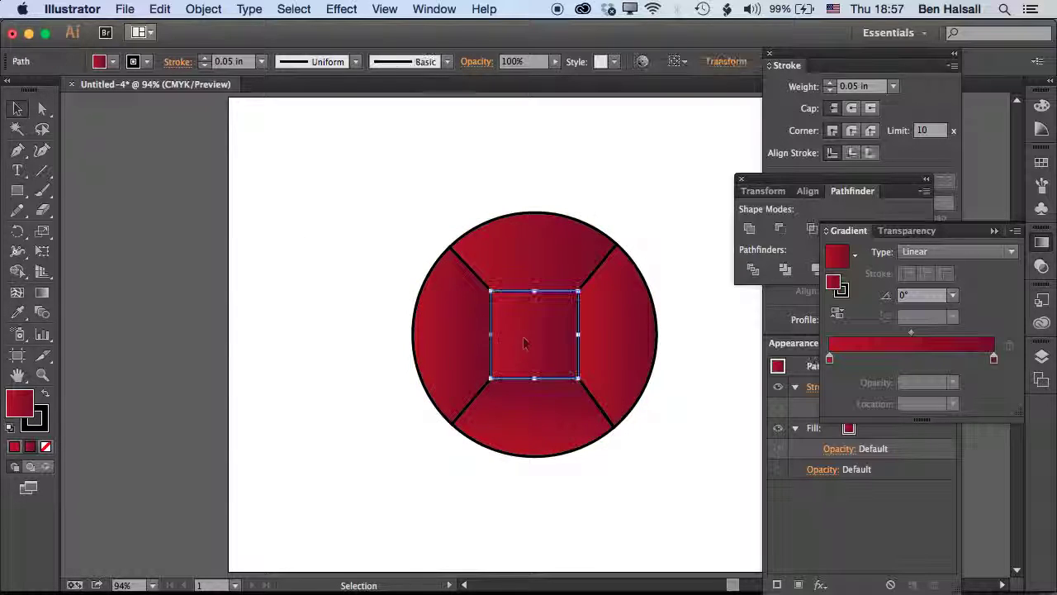
click(924, 296)
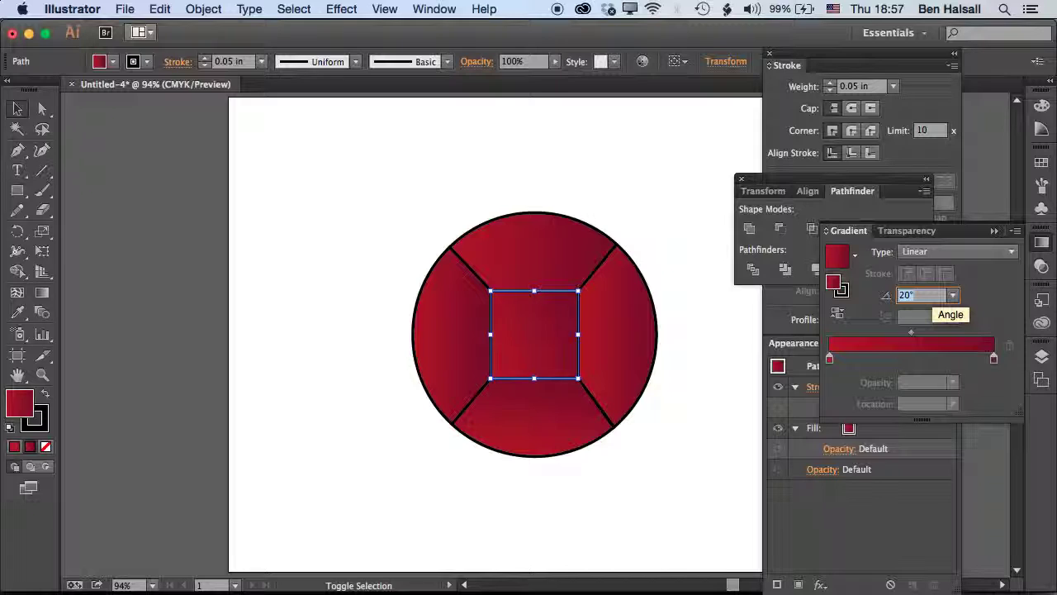
key(shift+Up)
key(shift+Up)
key(shift+Up)
key(shift+Up)
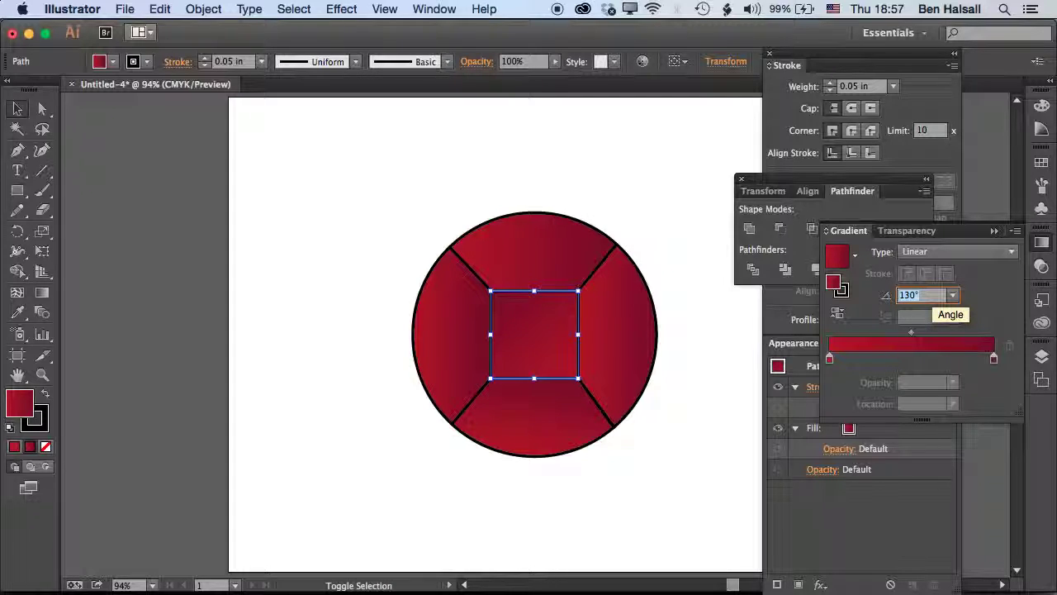
click(324, 353)
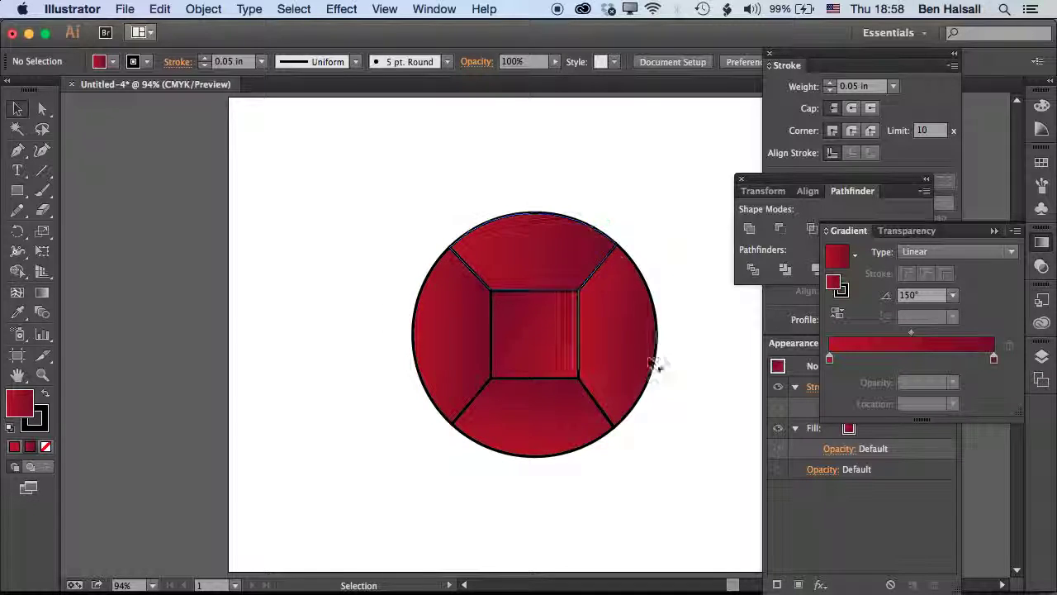
Mix the centre square's gradient start to a lighter orange-red, C15 M71 Y81 K10, and show Pathfinder
click(531, 336)
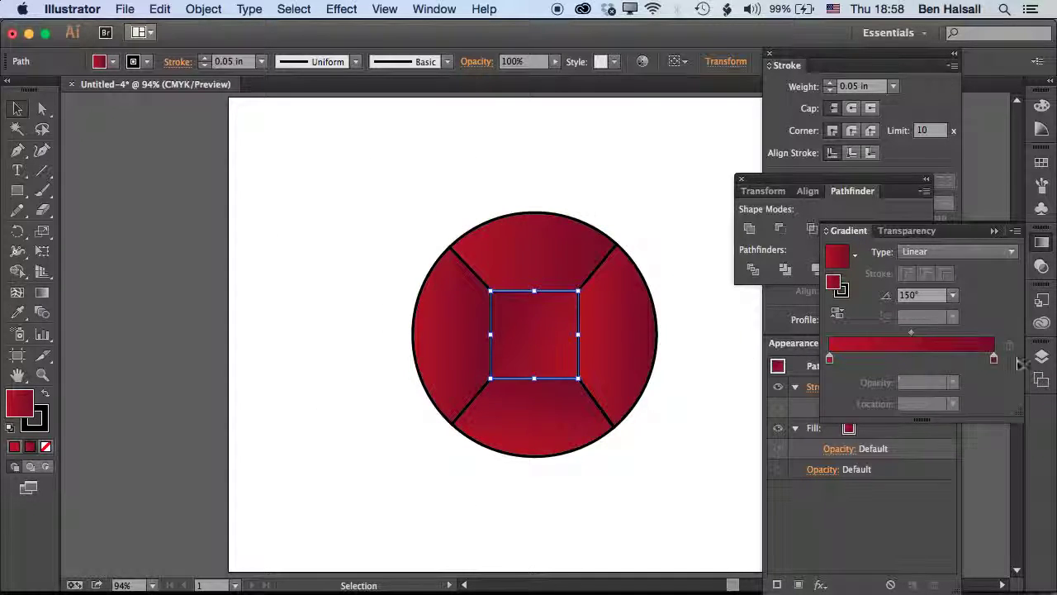
double_click(830, 359)
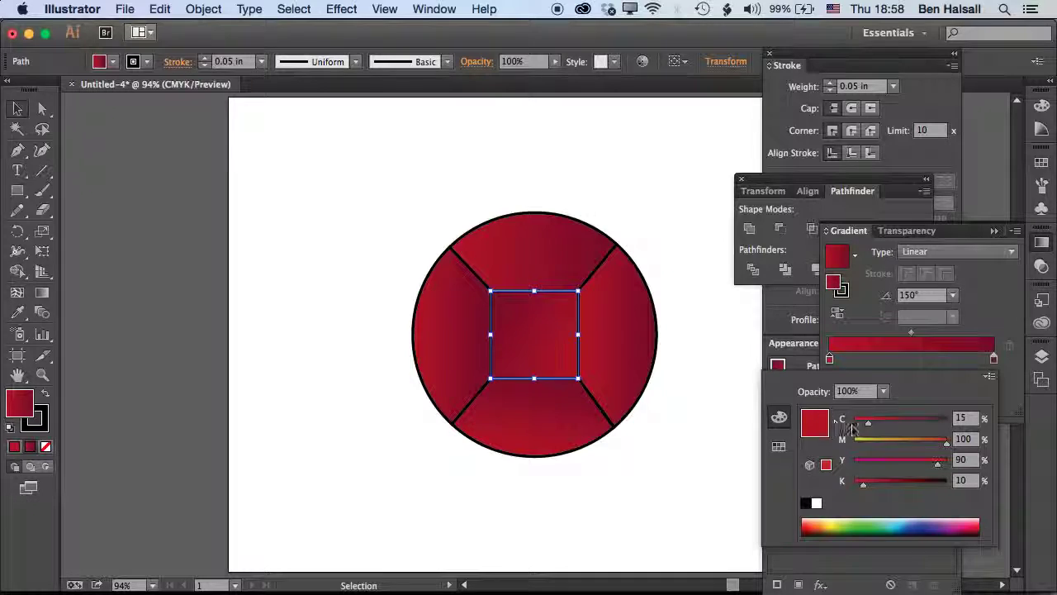
drag(941, 446, 919, 466)
click(905, 465)
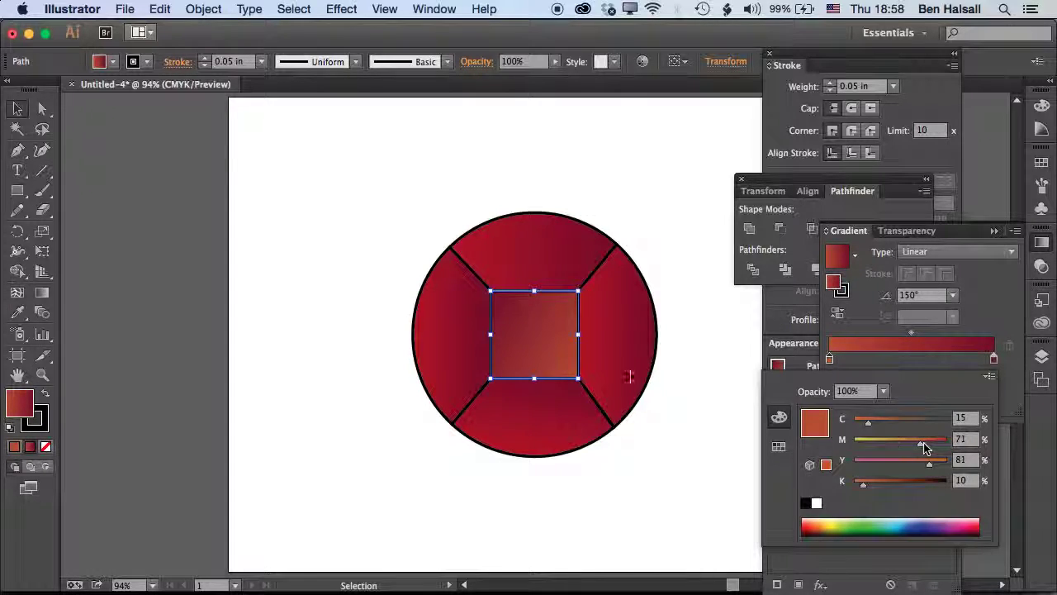
click(367, 239)
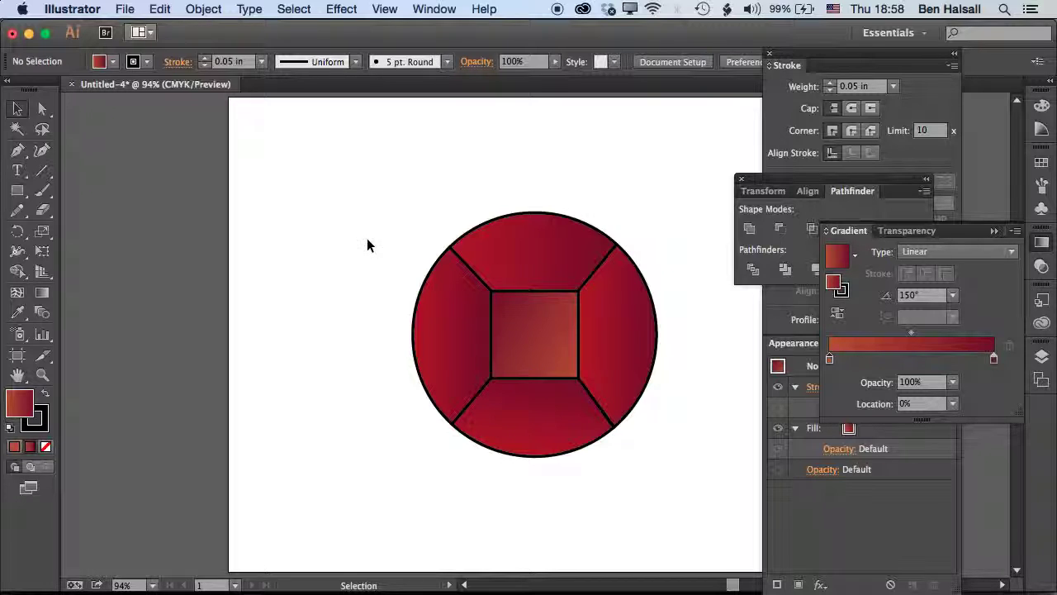
click(800, 184)
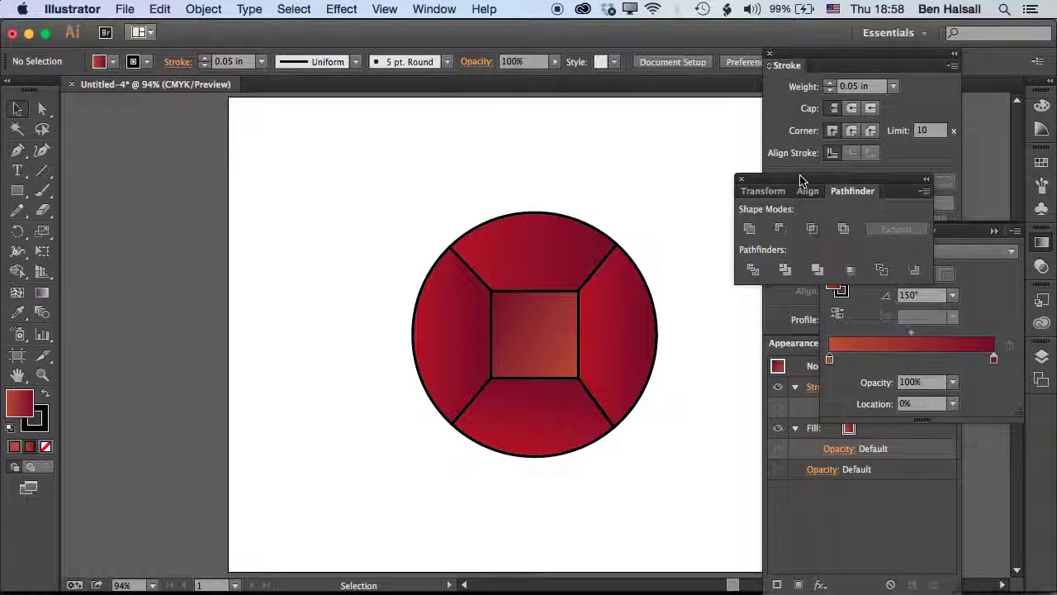